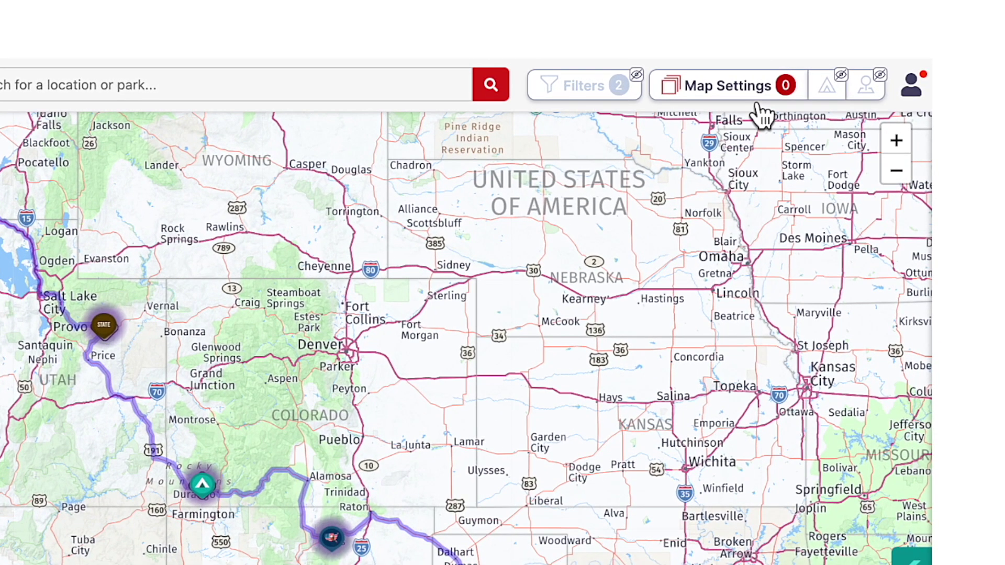
Try the Night (Dark) and Terrain map styles, then switch the trip map to Satellite
left_click(837, 24)
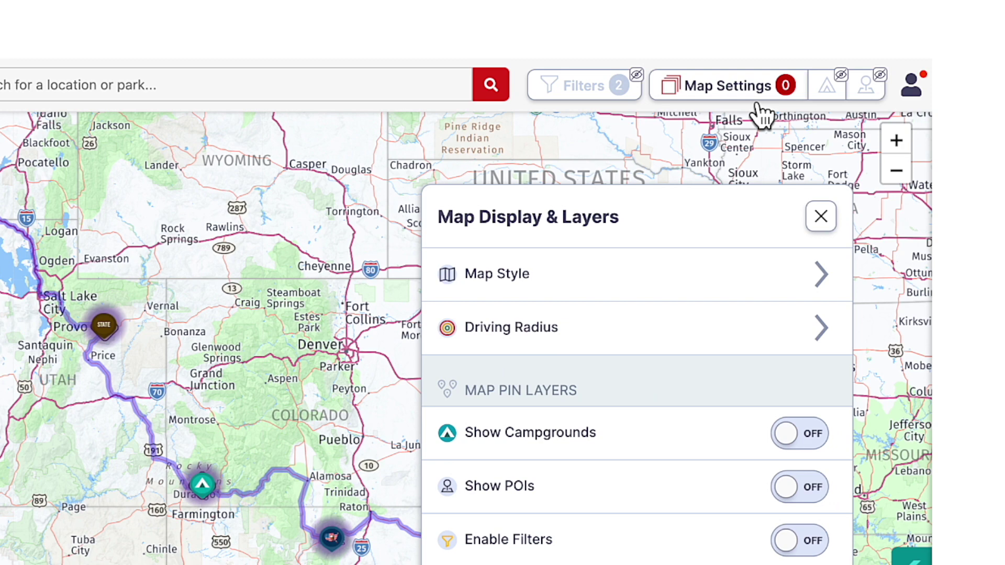
scroll(763, 117, "down", 5)
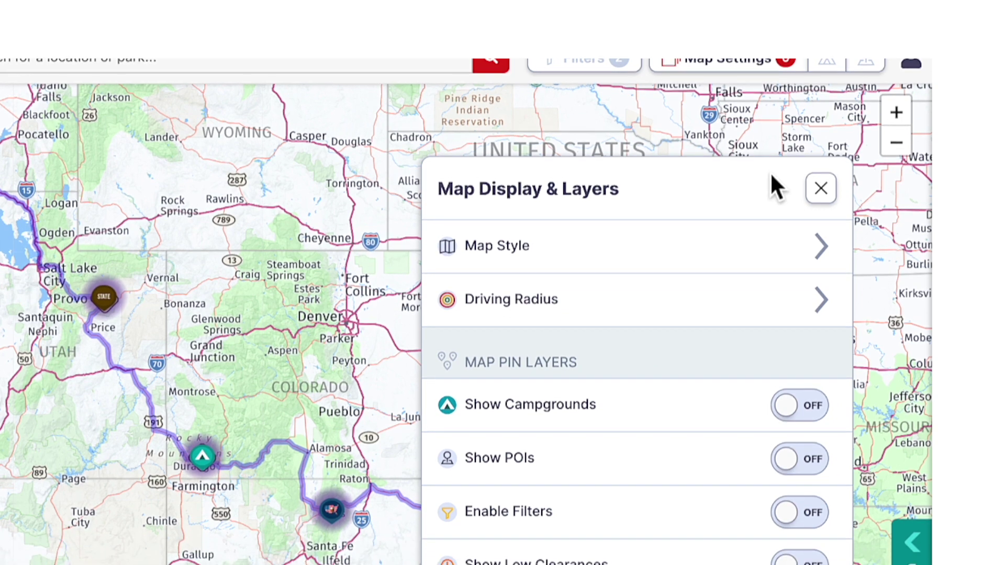
scroll(770, 86, "down", 8)
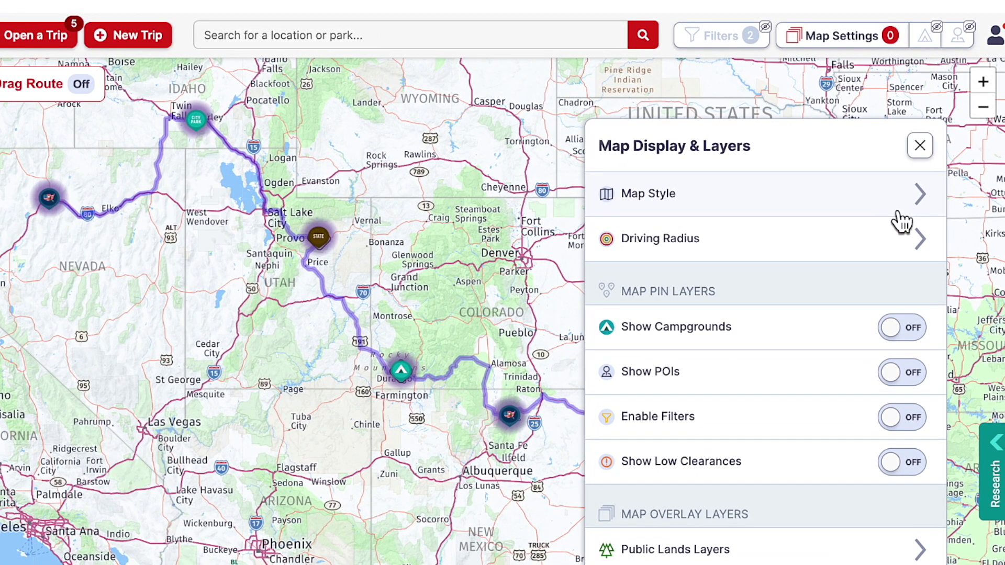
left_click(861, 147)
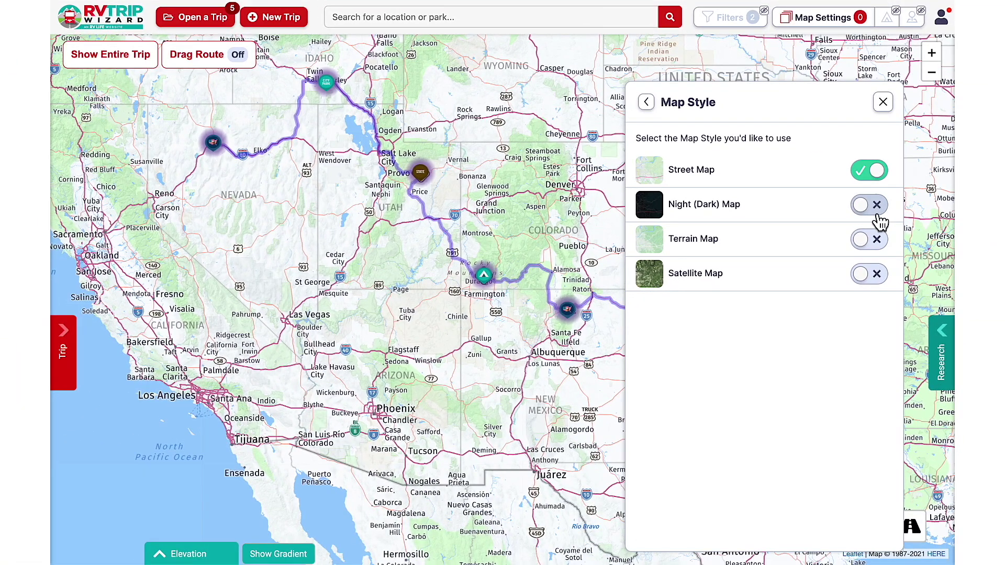
left_click(911, 282)
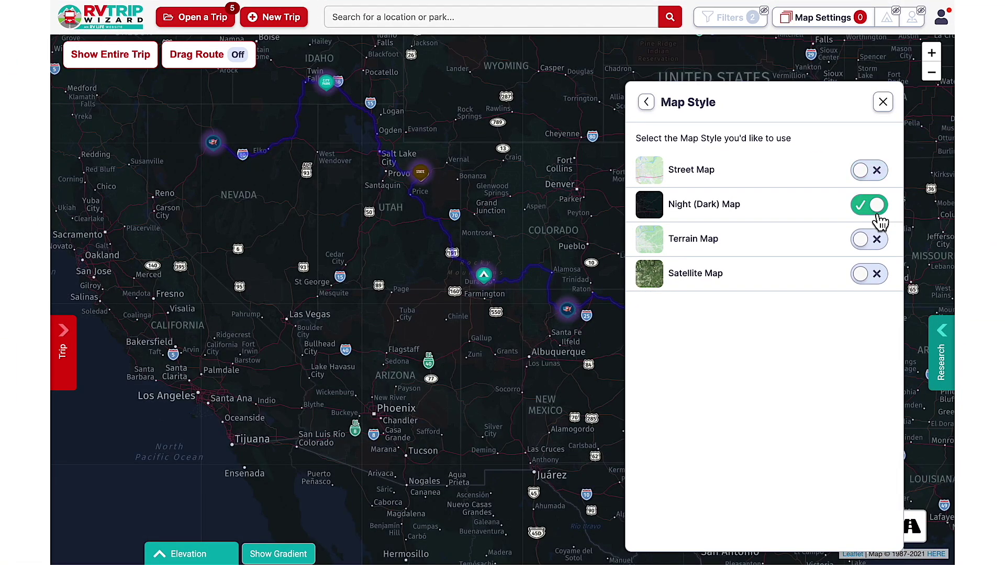
left_click(877, 241)
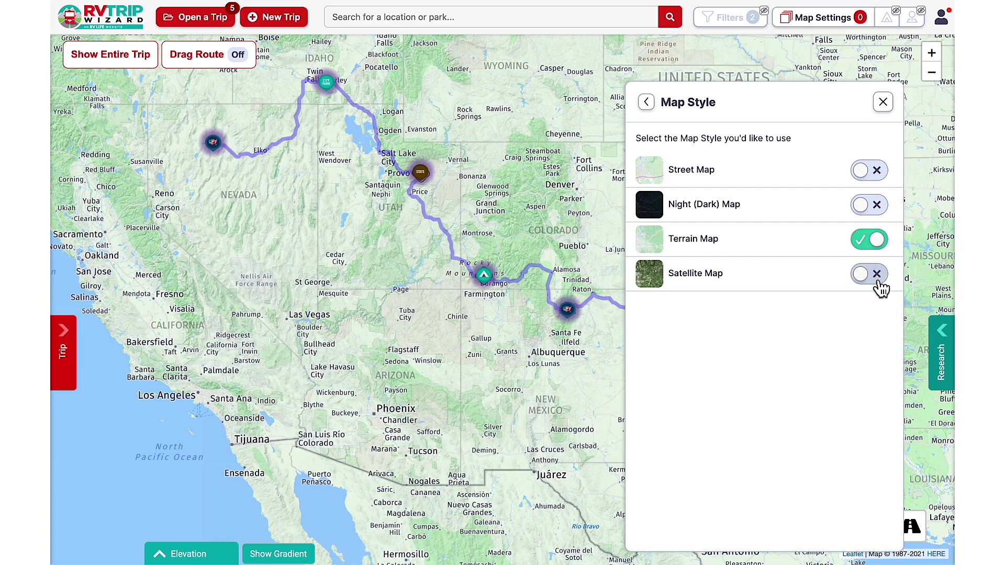
left_click(878, 282)
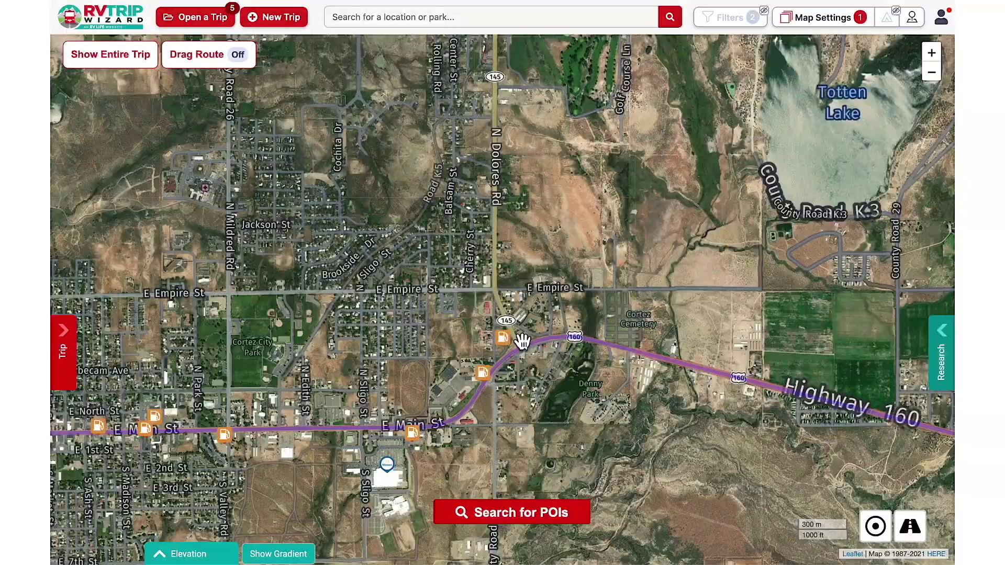
Zoom into Cortez, check the MAVERIK gas station details, then zoom onto the parking lot and RV park
scroll(515, 346, "up", 3)
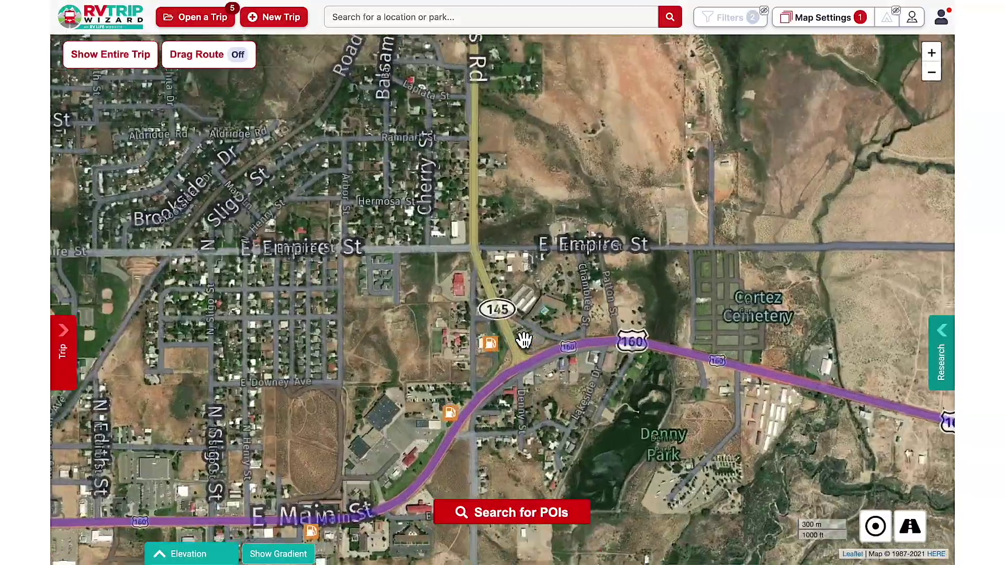
scroll(515, 345, "up", 4)
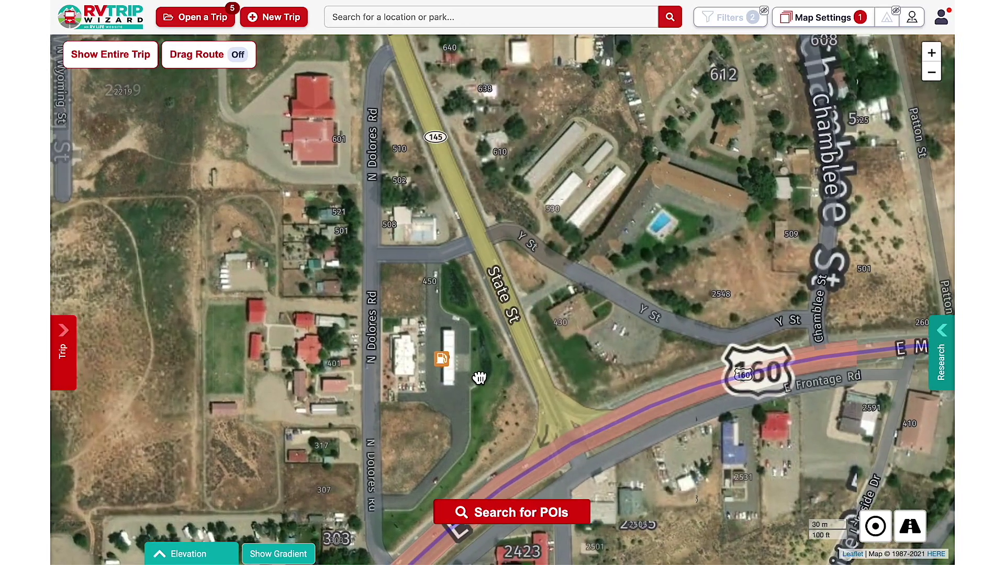
scroll(500, 347, "up", 1)
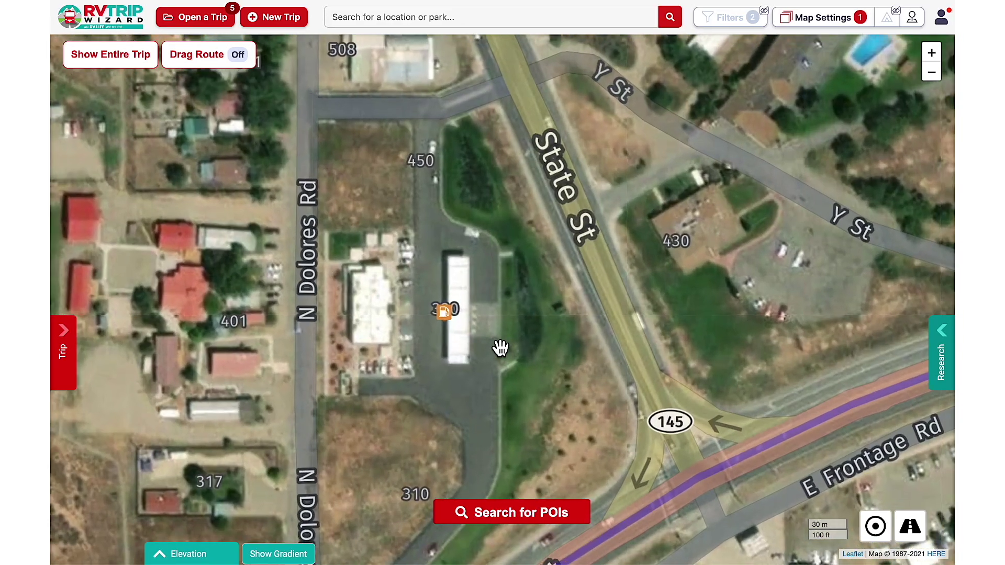
left_click(449, 319)
left_click(449, 320)
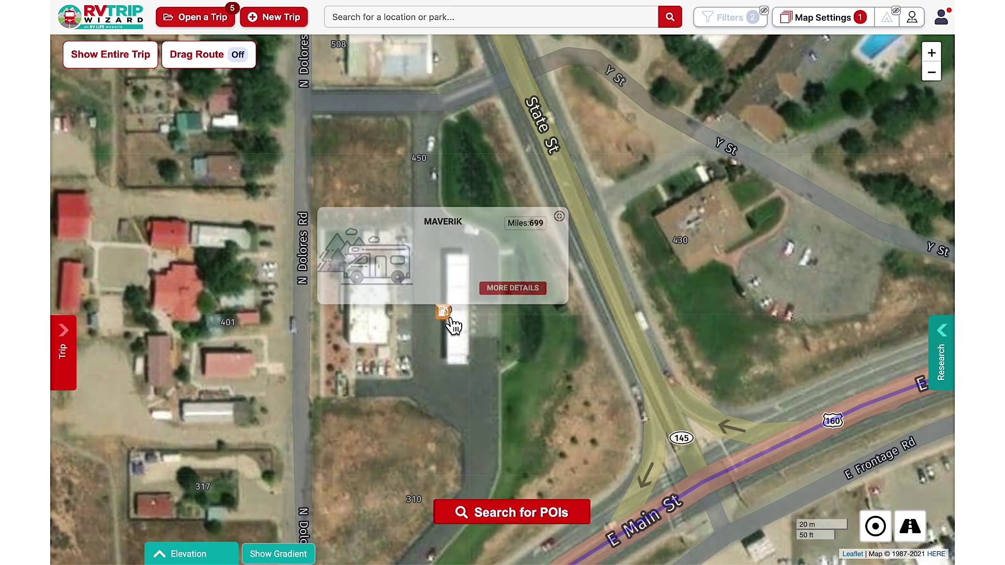
scroll(511, 351, "down", 1)
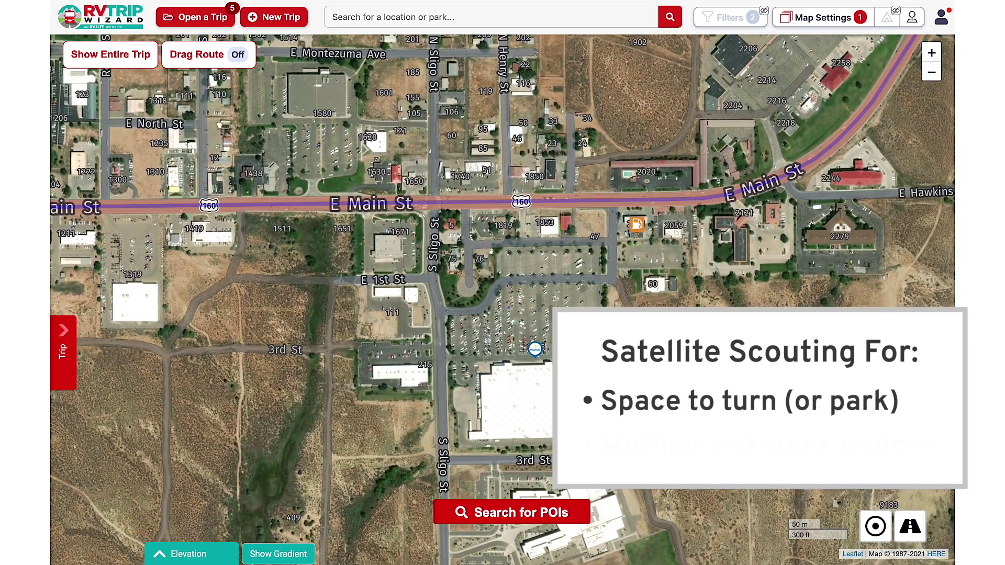
scroll(550, 364, "up", 1)
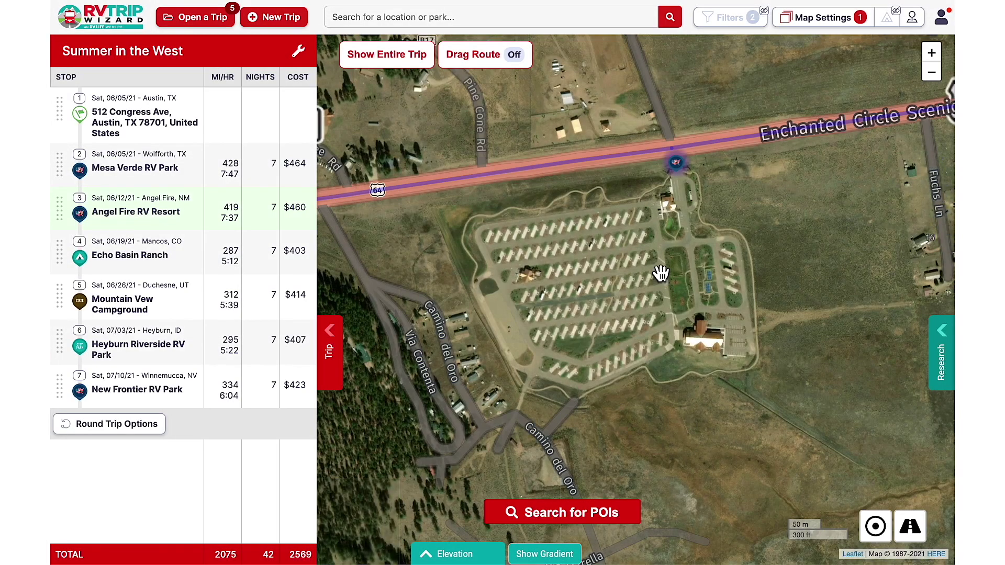
scroll(660, 273, "up", 2)
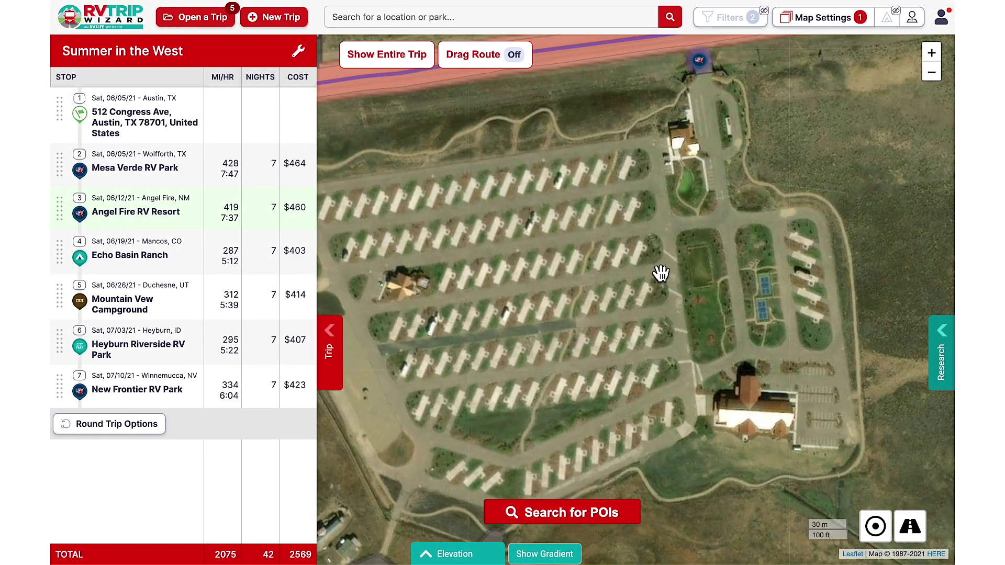
Pan and zoom around the RV park's campsite rows, park building and lower edge
scroll(686, 262, "up", 2)
left_click_drag(709, 281, 653, 363)
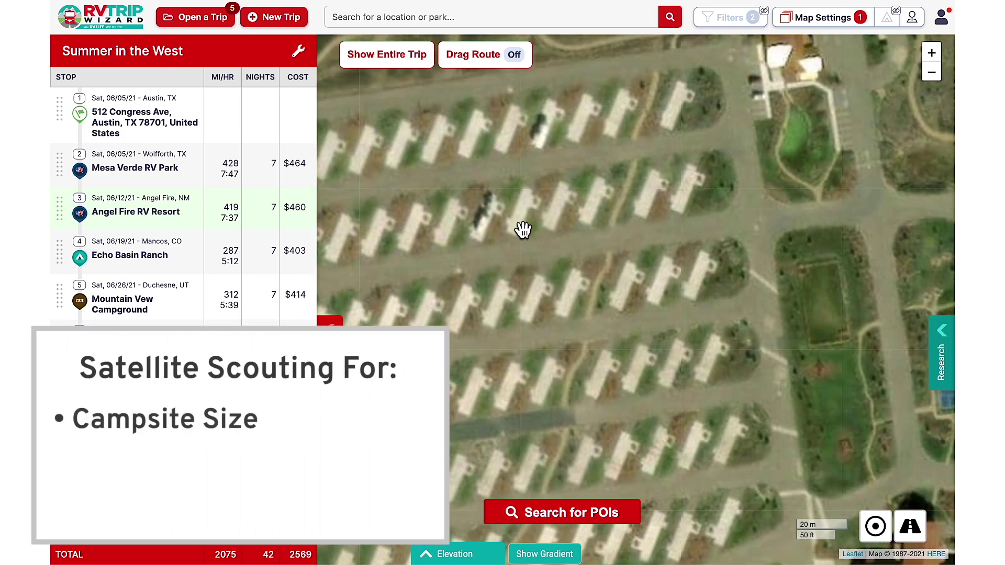
left_click_drag(481, 237, 785, 183)
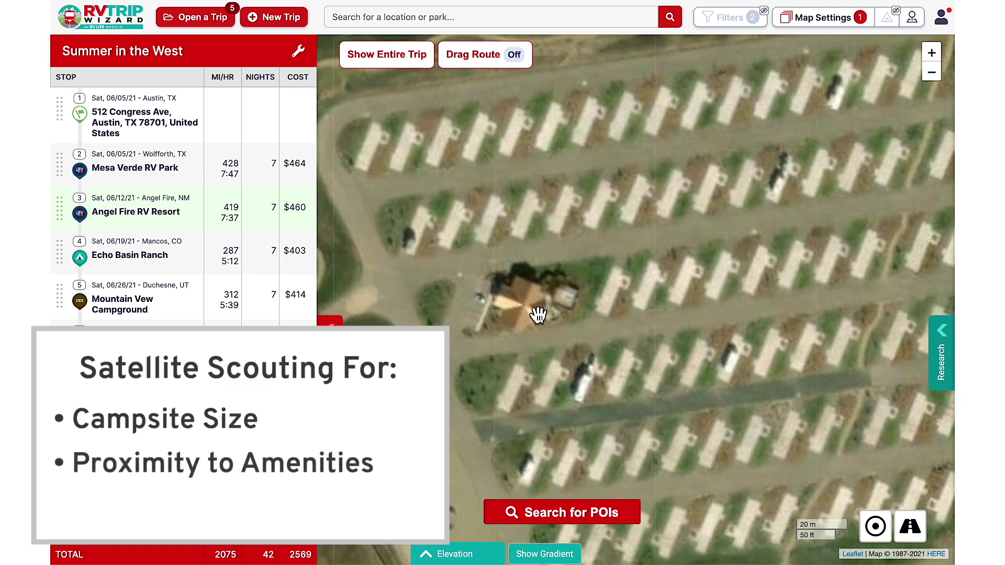
scroll(542, 333, "down", 2)
left_click_drag(550, 348, 538, 265)
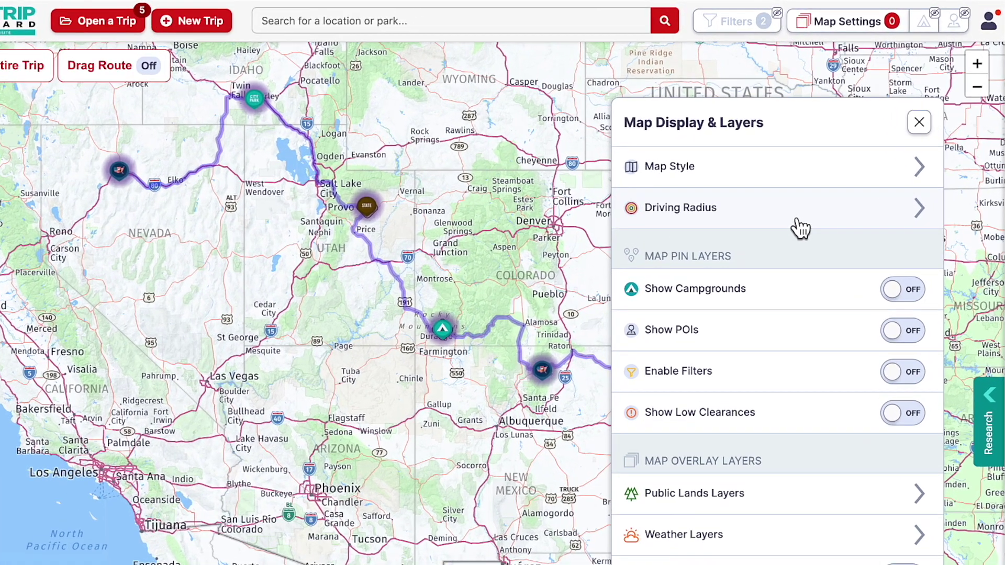
Show driving radius rings at the Nevada stop, compare Classic and Advanced Radius, then open Trip Settings
left_click(777, 181)
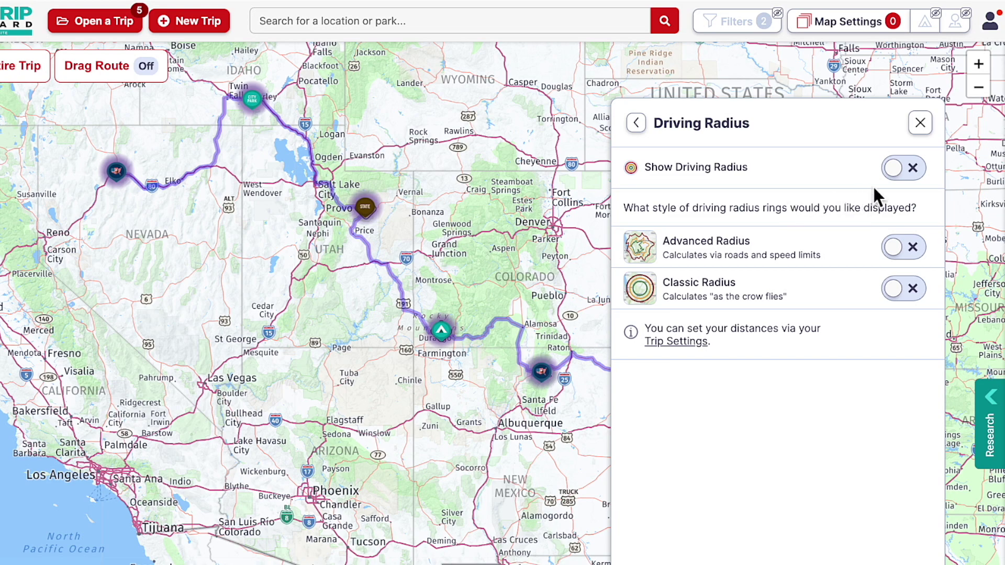
left_click(901, 178)
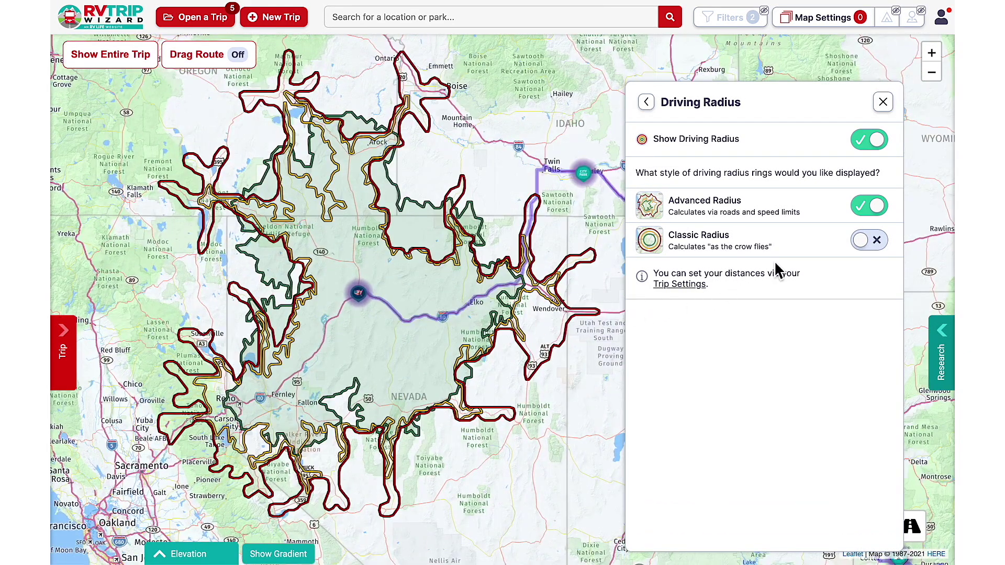
left_click(864, 250)
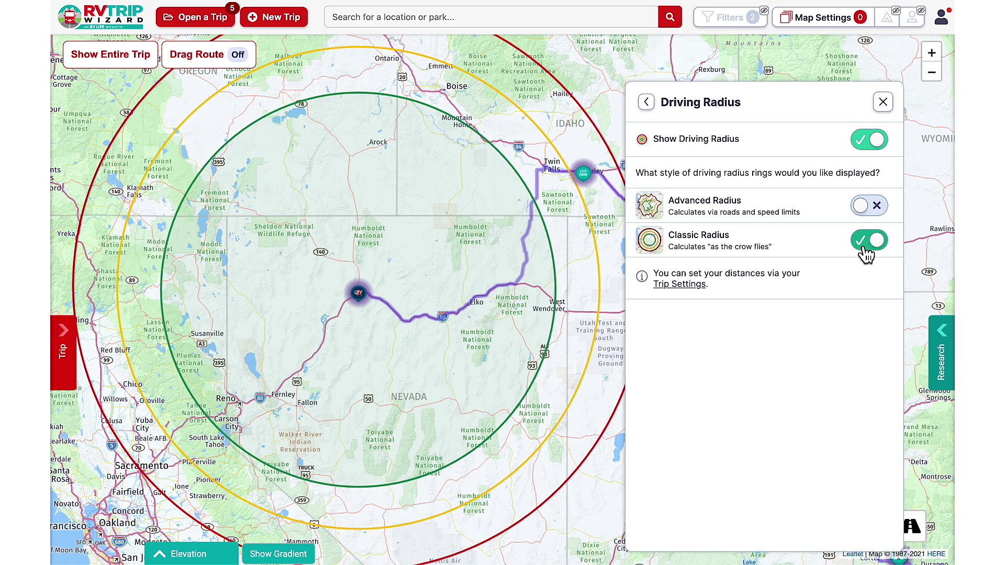
left_click(866, 220)
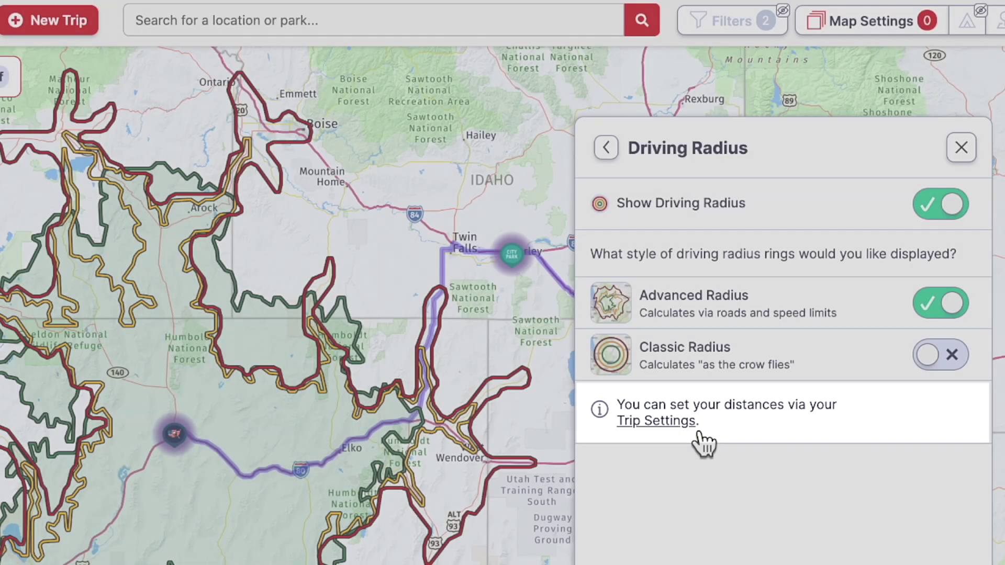
left_click(697, 433)
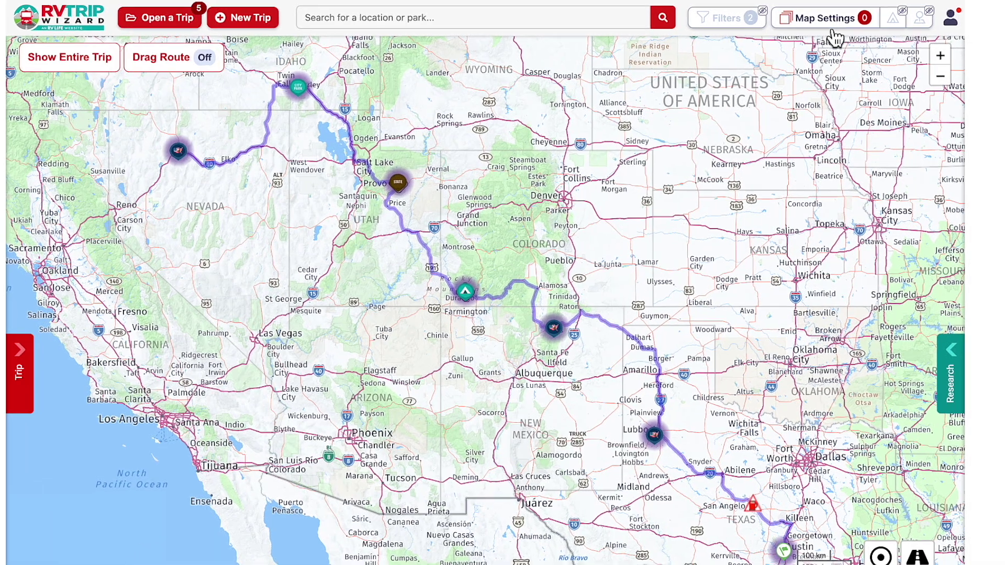
Toggle the campground pins on and off several times in Map Display & Layers, leaving them hidden
left_click(832, 21)
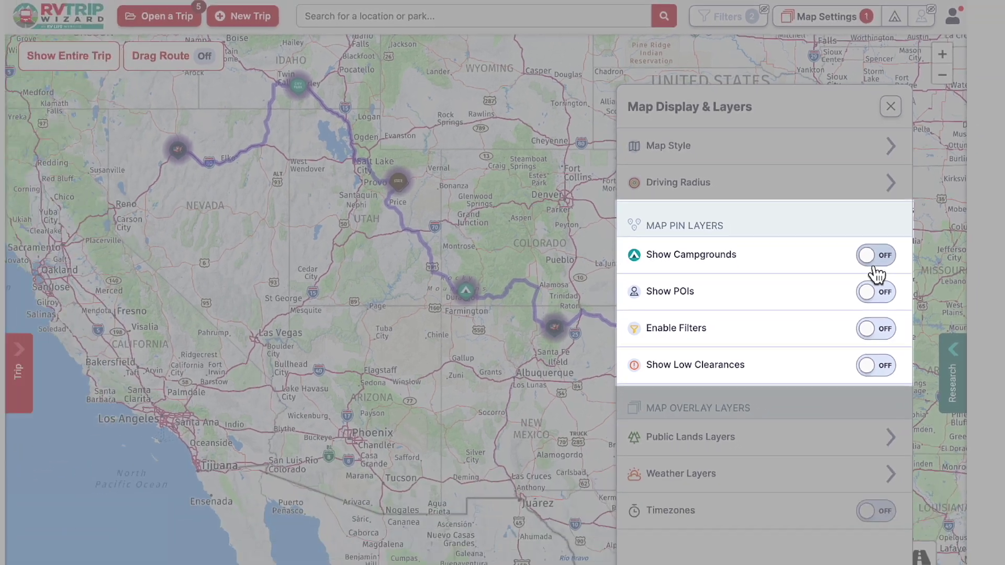
left_click(888, 316)
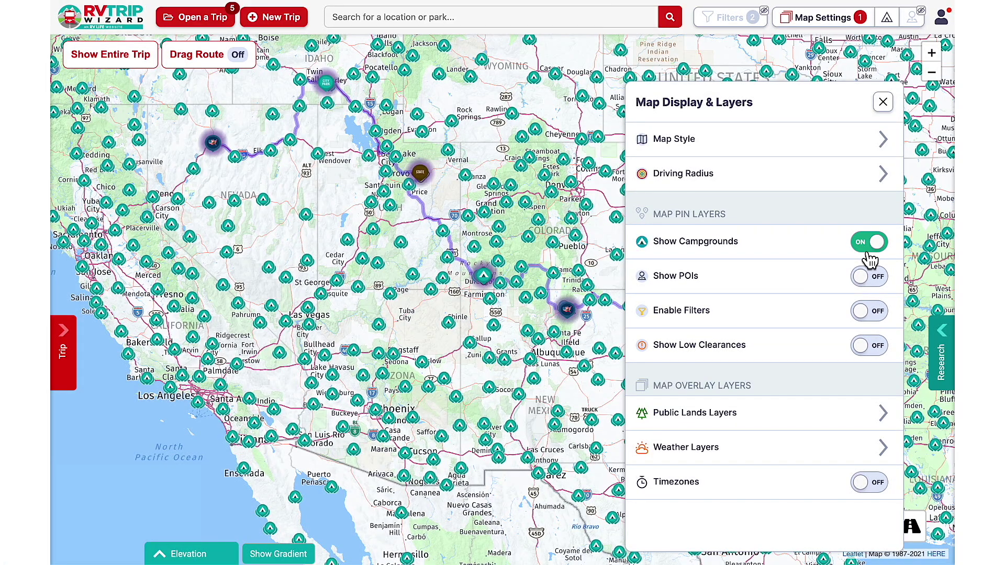
left_click(870, 257)
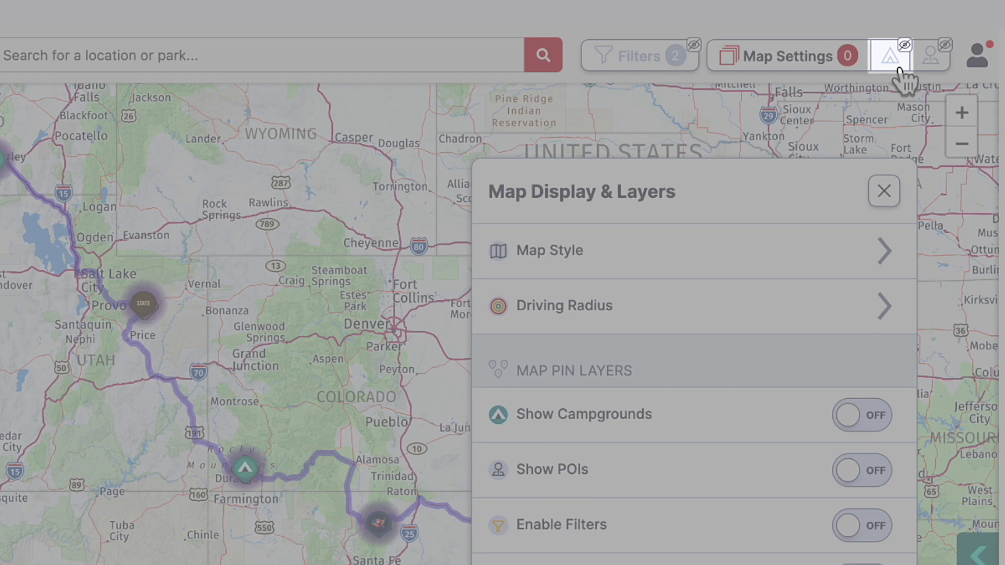
left_click(889, 24)
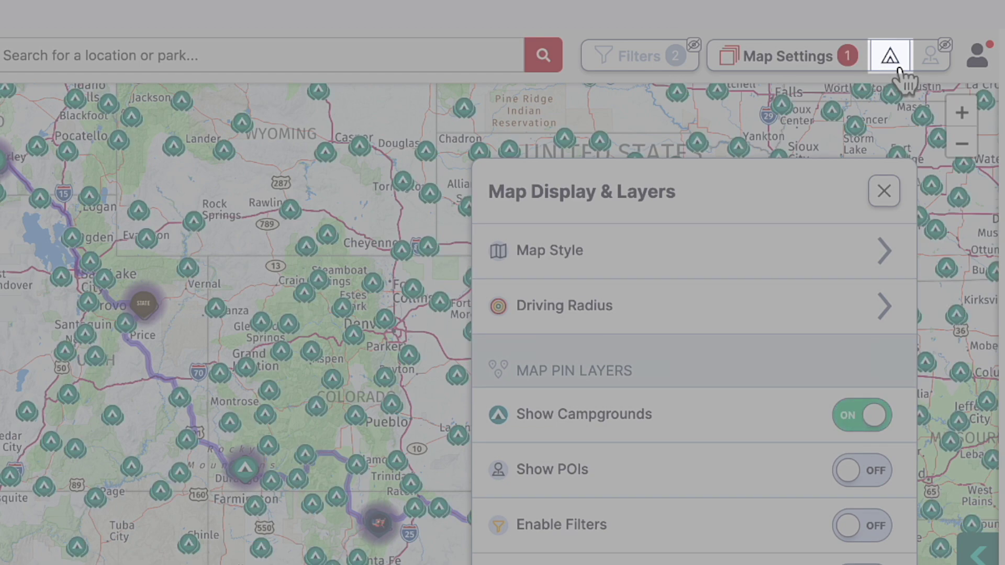
left_click(897, 68)
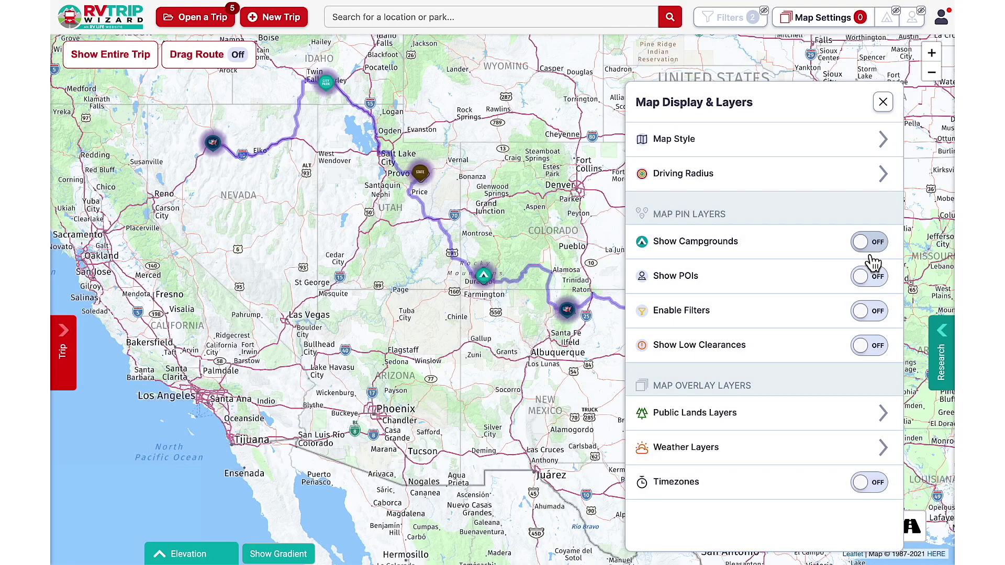
left_click(862, 421)
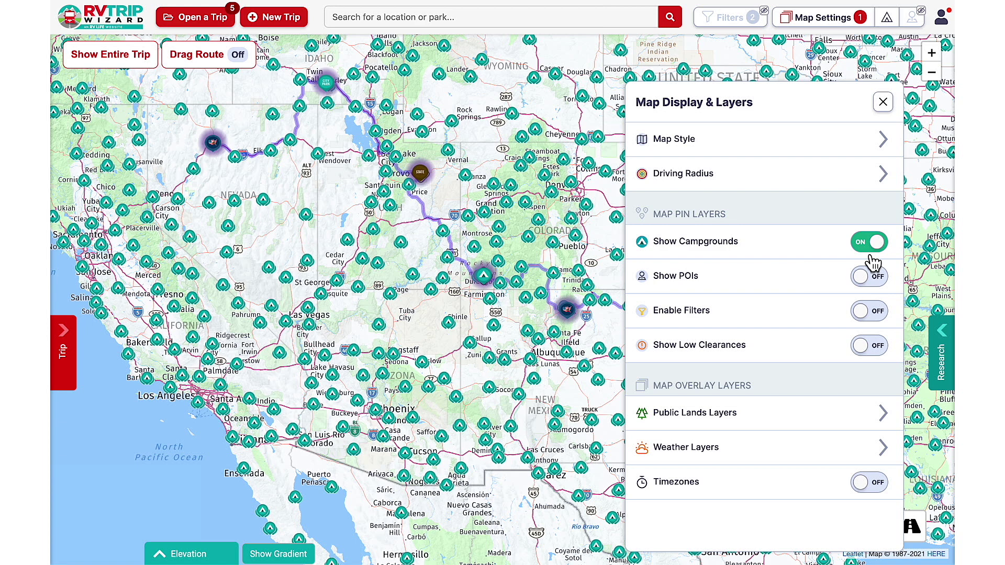
left_click(871, 246)
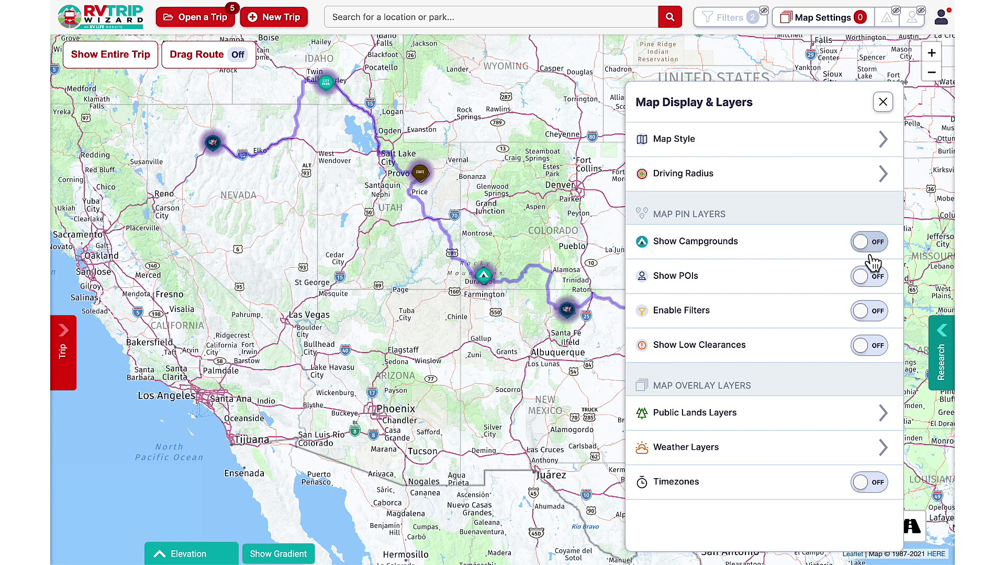
Show points of interest with Camping World added to the types, then close Map Display & Layers
left_click(875, 293)
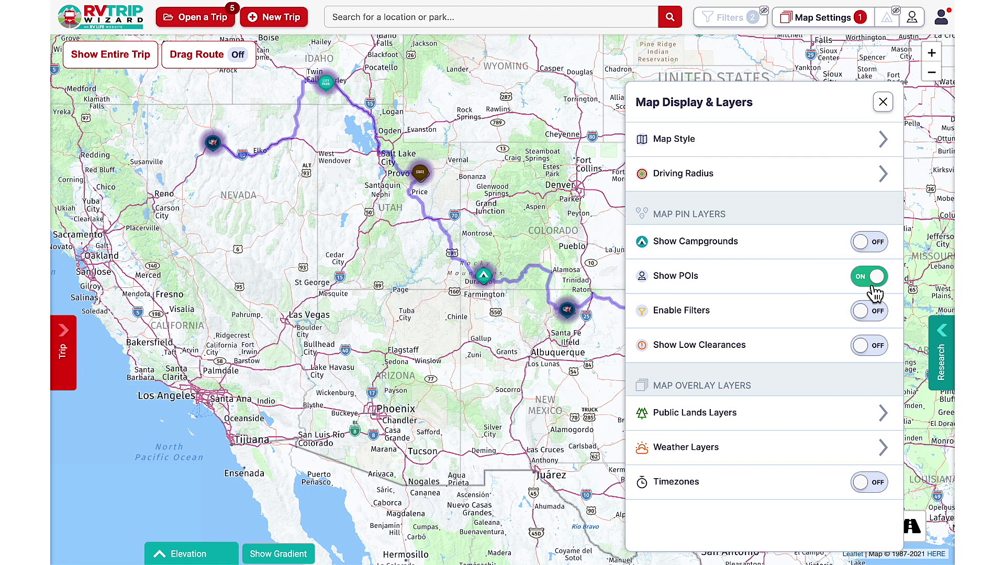
left_click(945, 357)
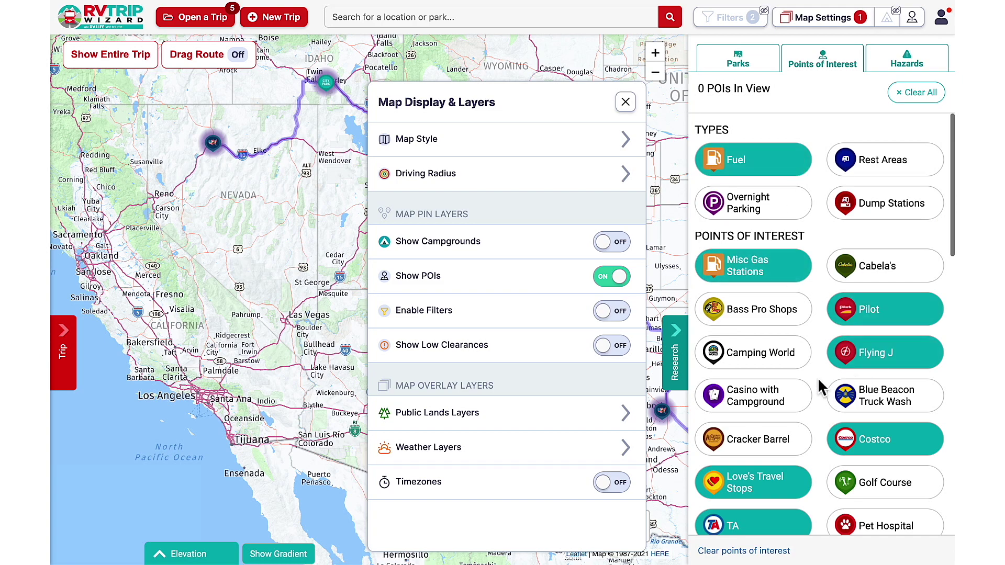
left_click(739, 367)
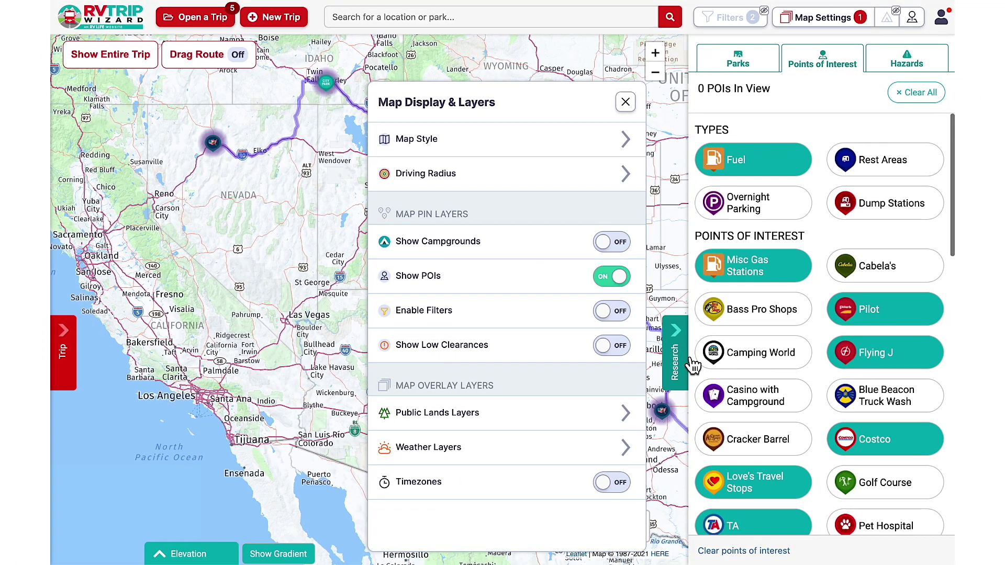
left_click(680, 350)
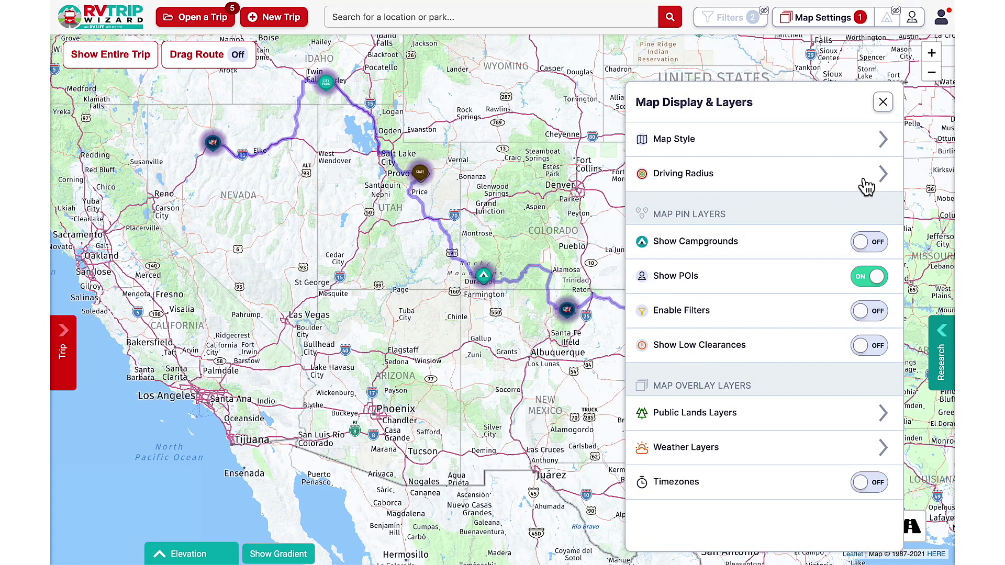
left_click(882, 102)
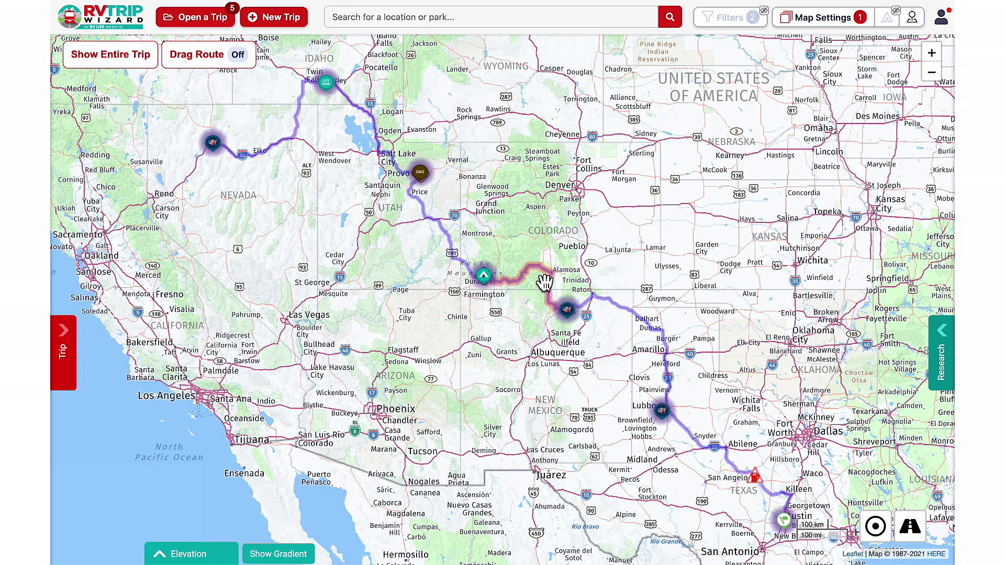
Zoom to the route near Durango and search for points of interest in that area
scroll(535, 285, "up", 3)
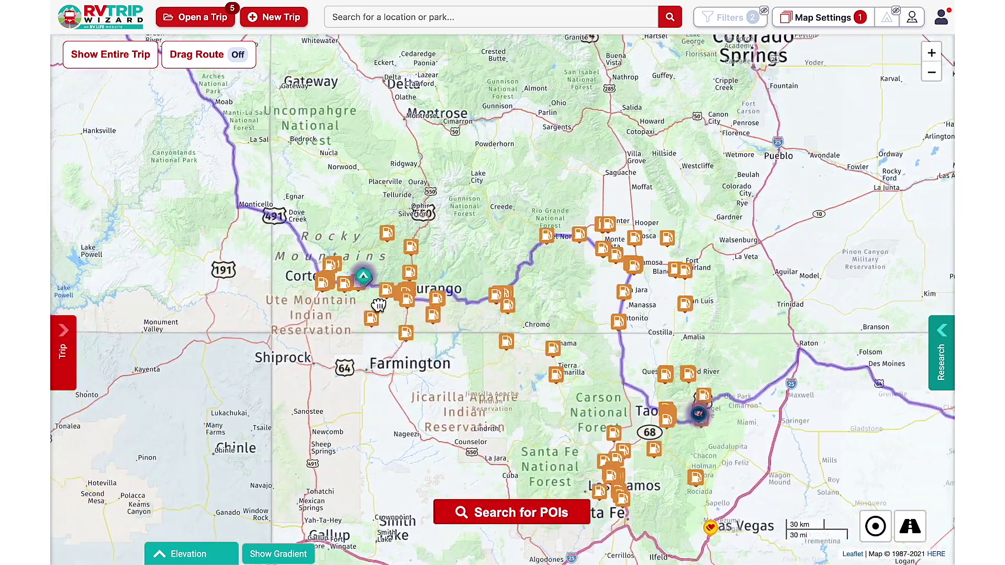
left_click_drag(378, 305, 485, 280)
left_click(562, 505)
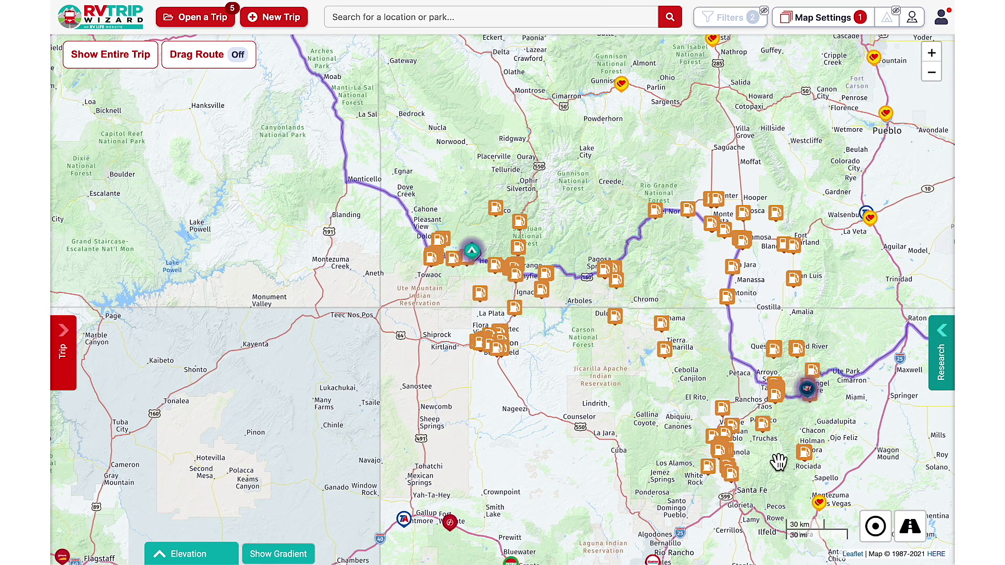
Compare Rest Areas, Overnight Parking and Dump Stations POI types, return to Fuel, then toggle POIs
left_click(940, 368)
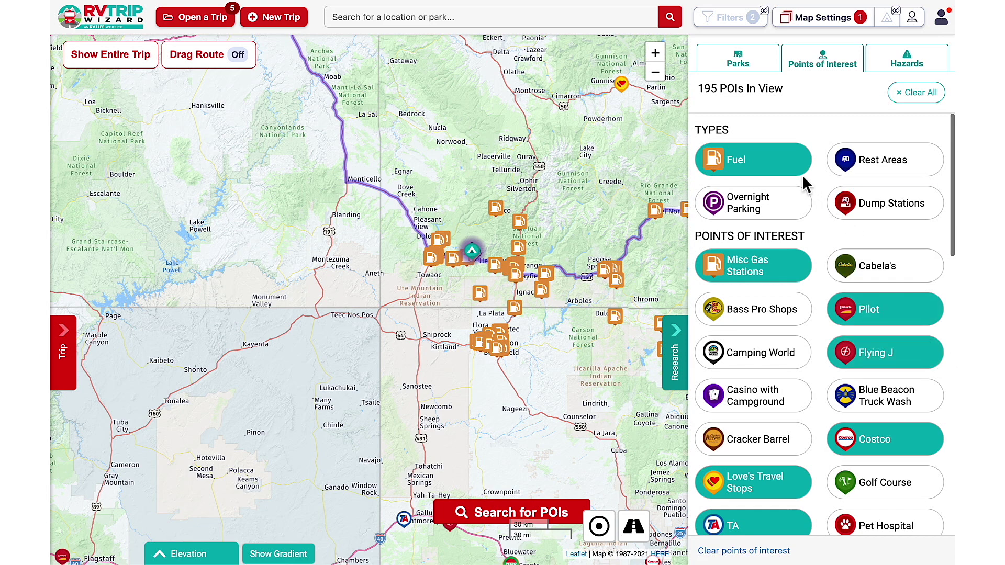
left_click(872, 170)
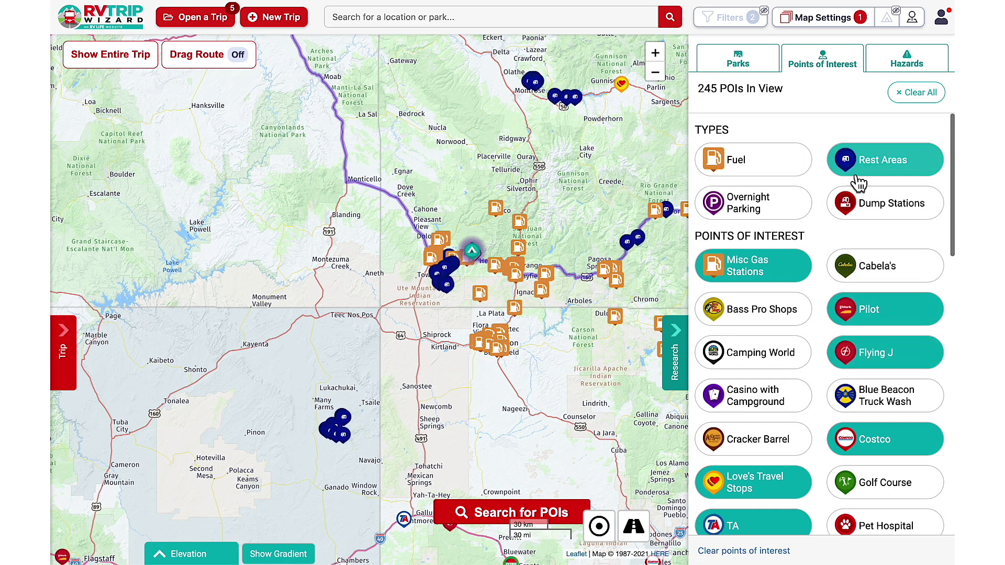
left_click(804, 212)
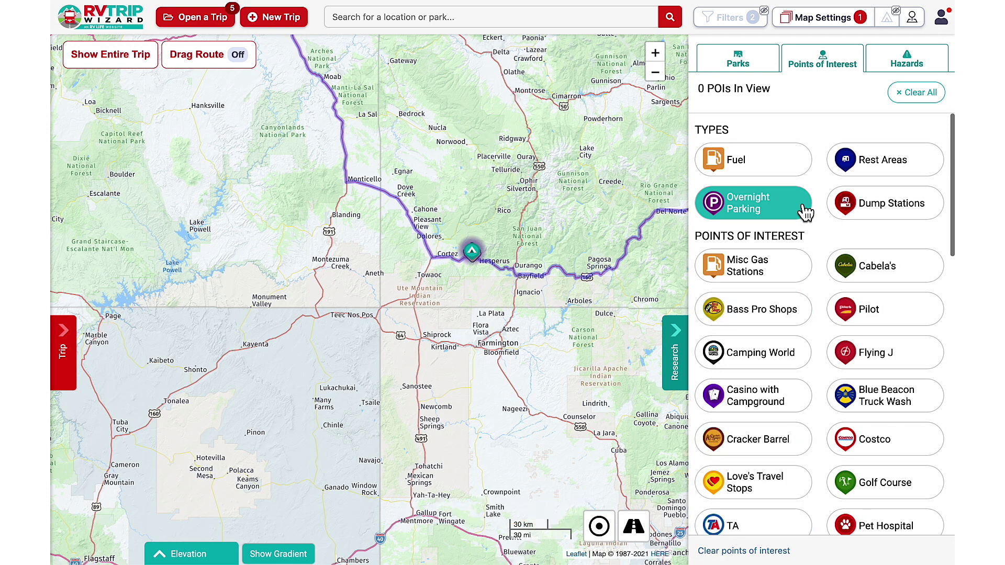
left_click(872, 210)
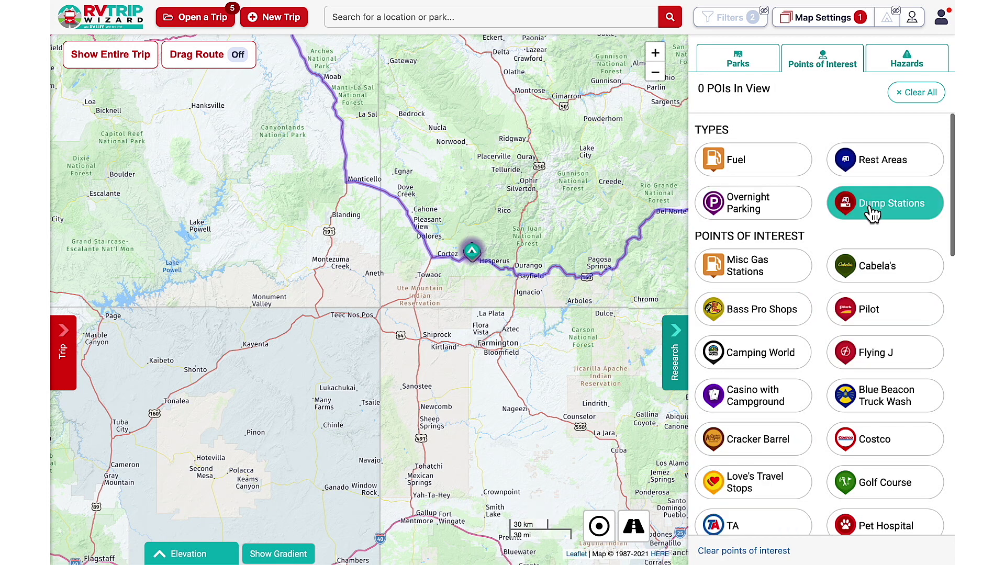
left_click_drag(952, 238, 953, 516)
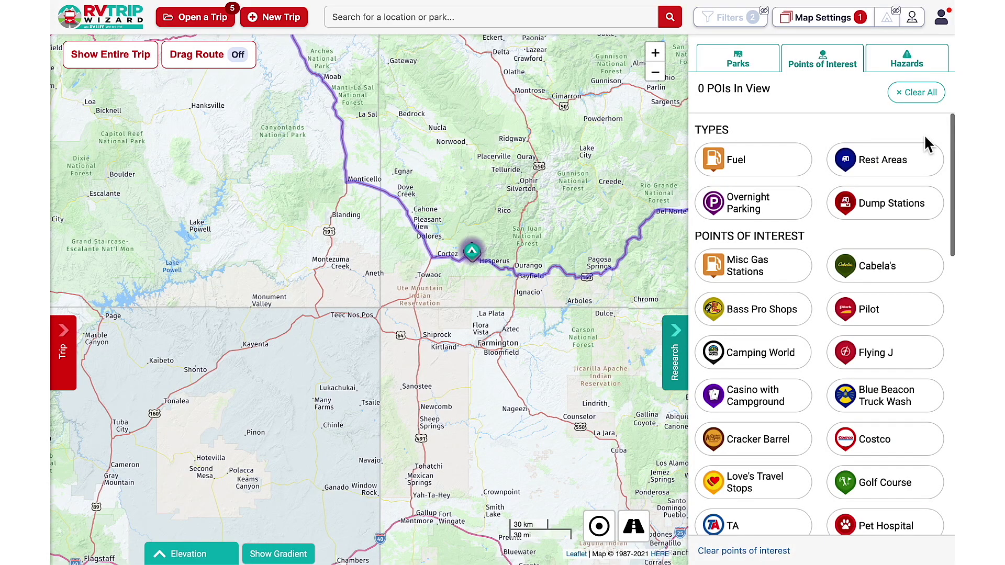
left_click(808, 172)
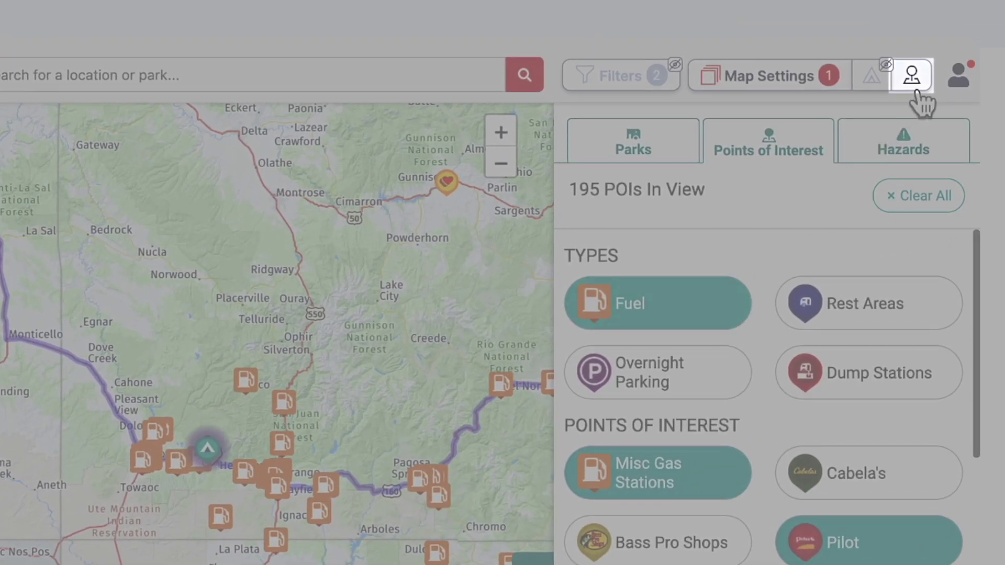
left_click(916, 92)
left_click(916, 92)
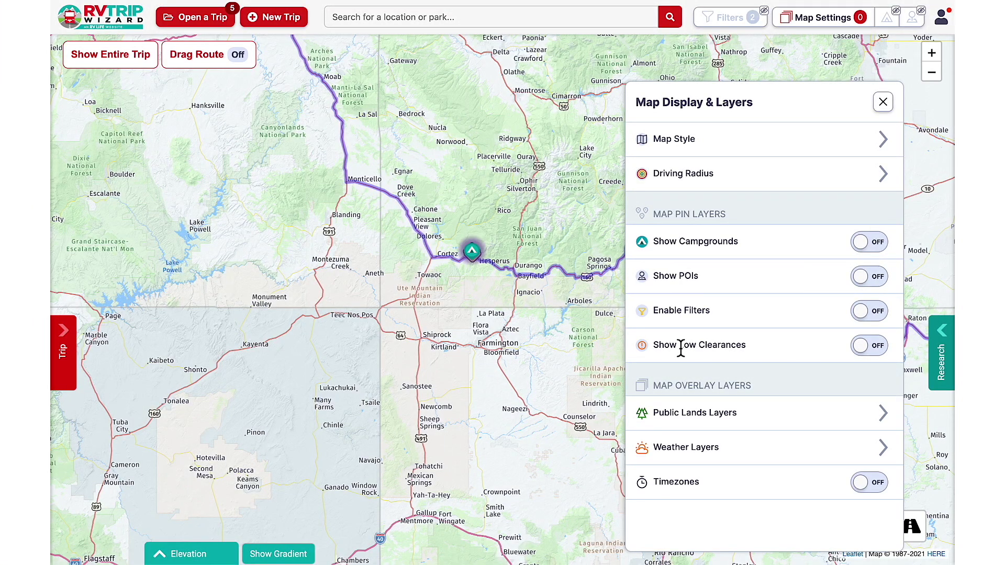
left_click(870, 312)
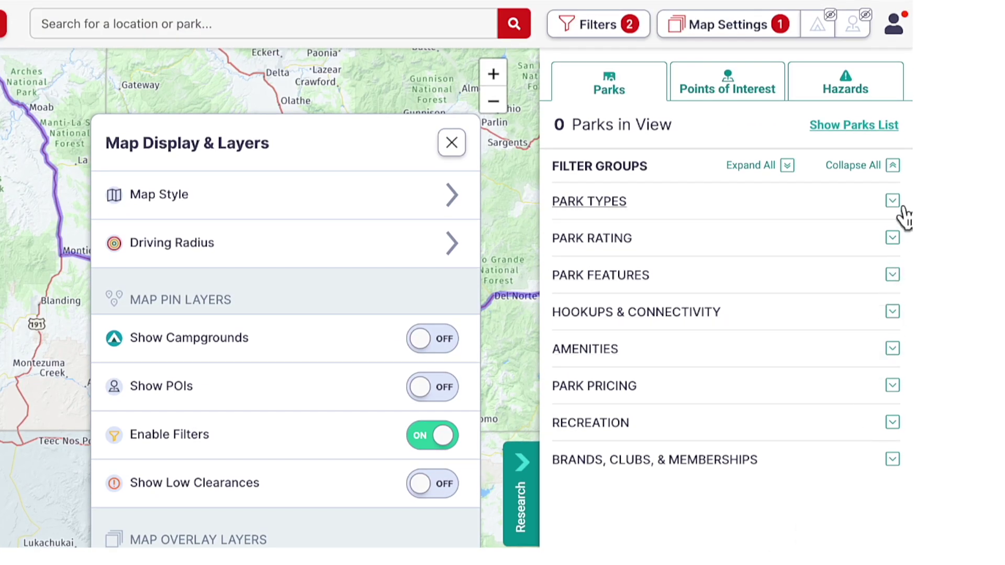
left_click(901, 206)
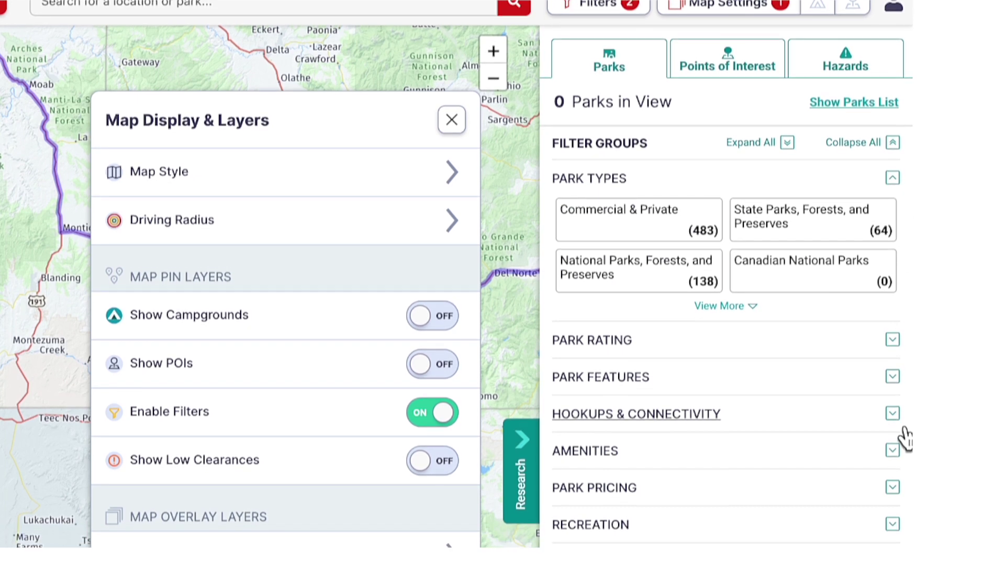
left_click(892, 435)
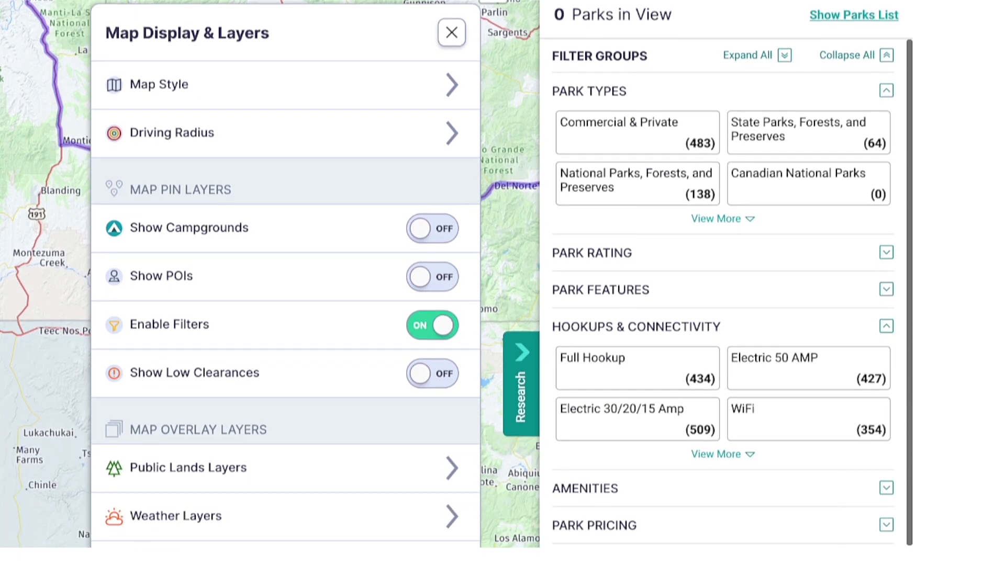
scroll(909, 400, "down", 5)
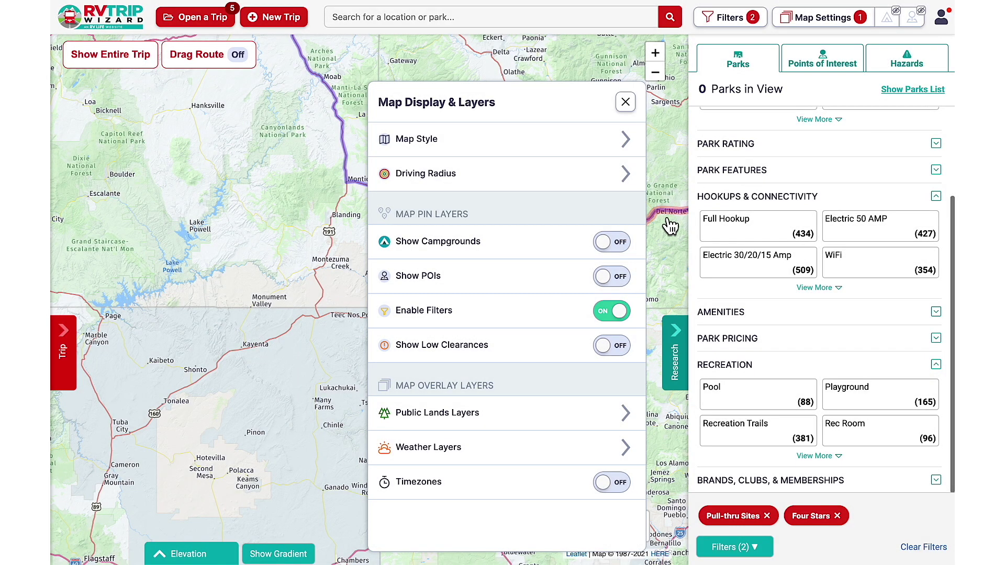
left_click(626, 245)
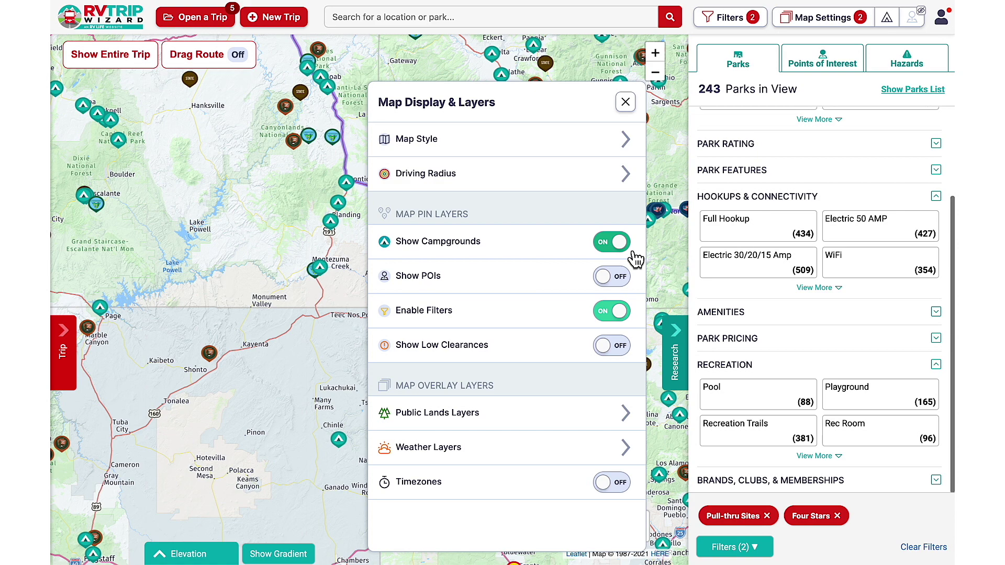
left_click(633, 253)
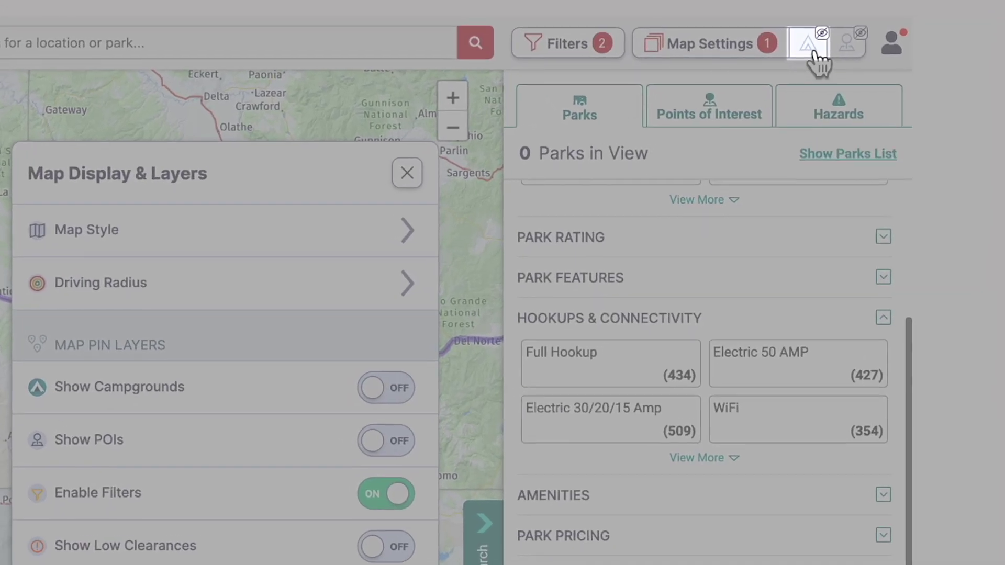
left_click(812, 51)
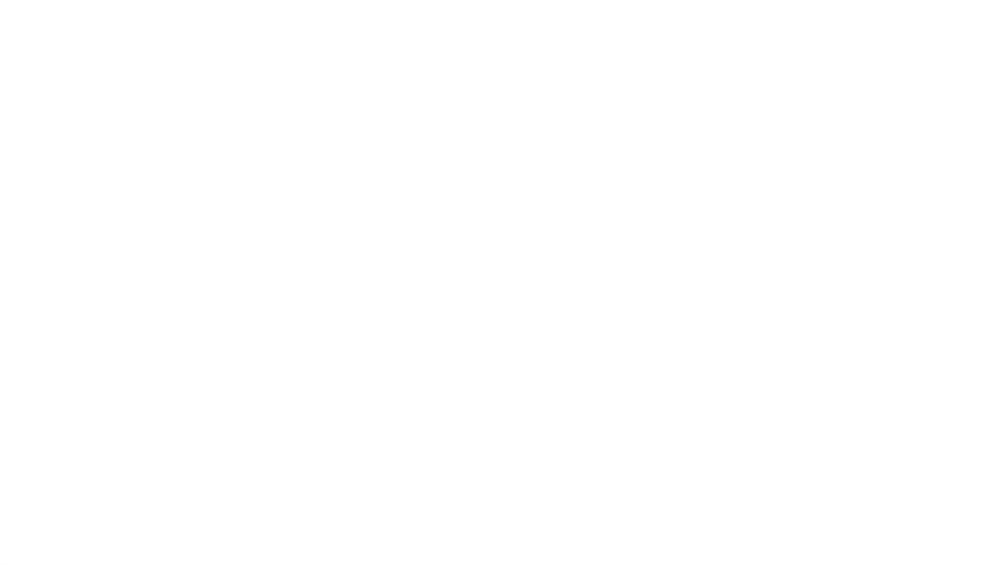
left_click(870, 313)
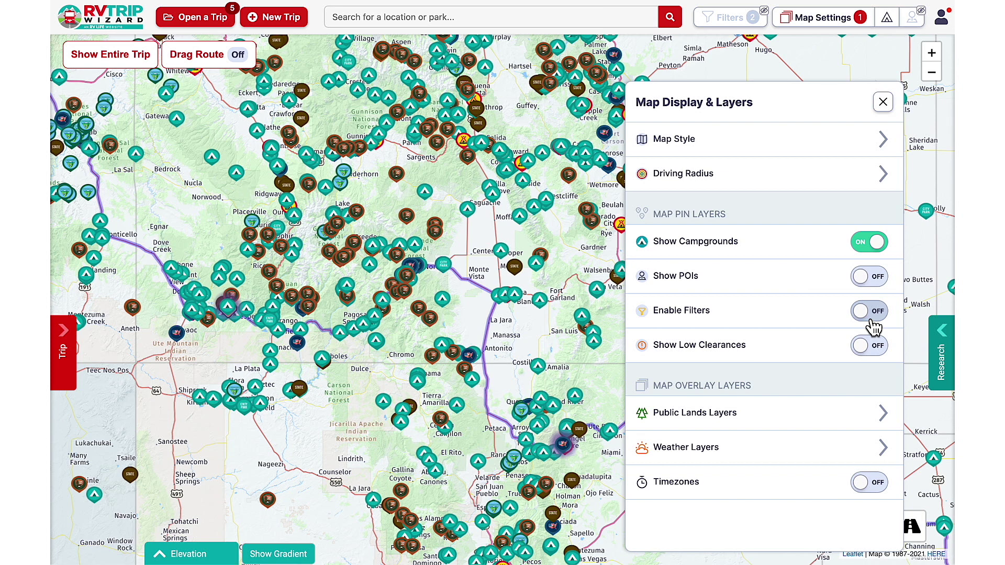
left_click(869, 311)
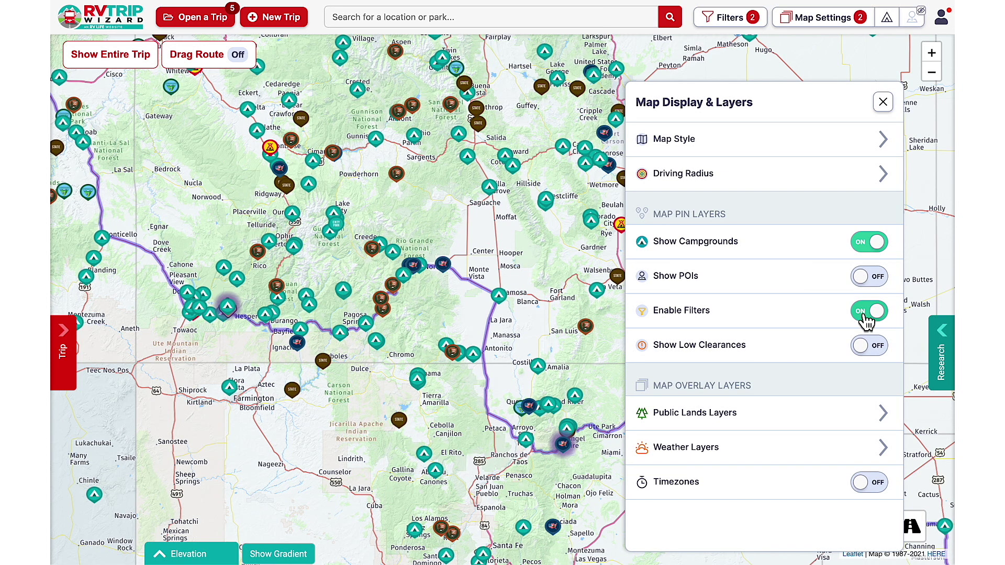
left_click(868, 313)
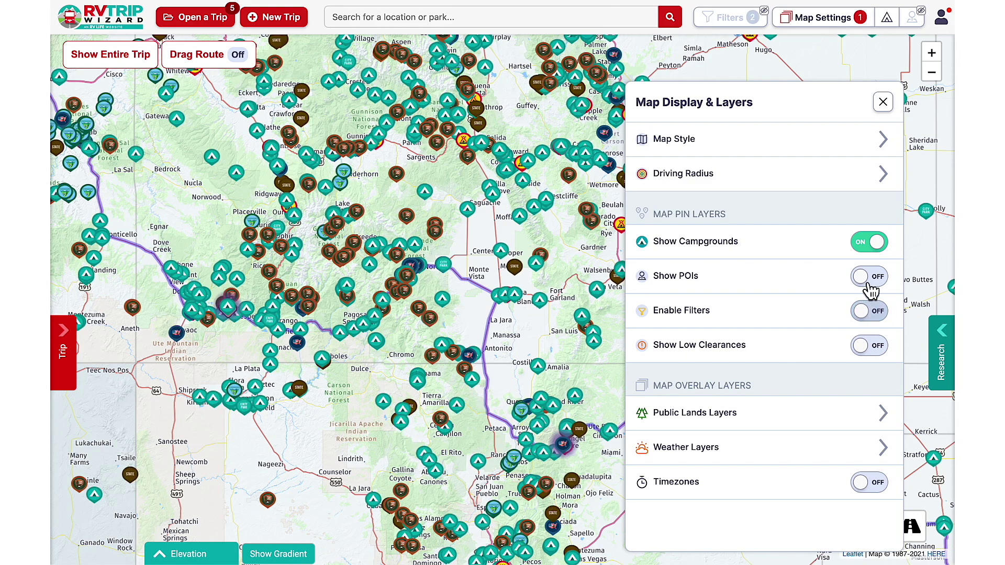
left_click(869, 244)
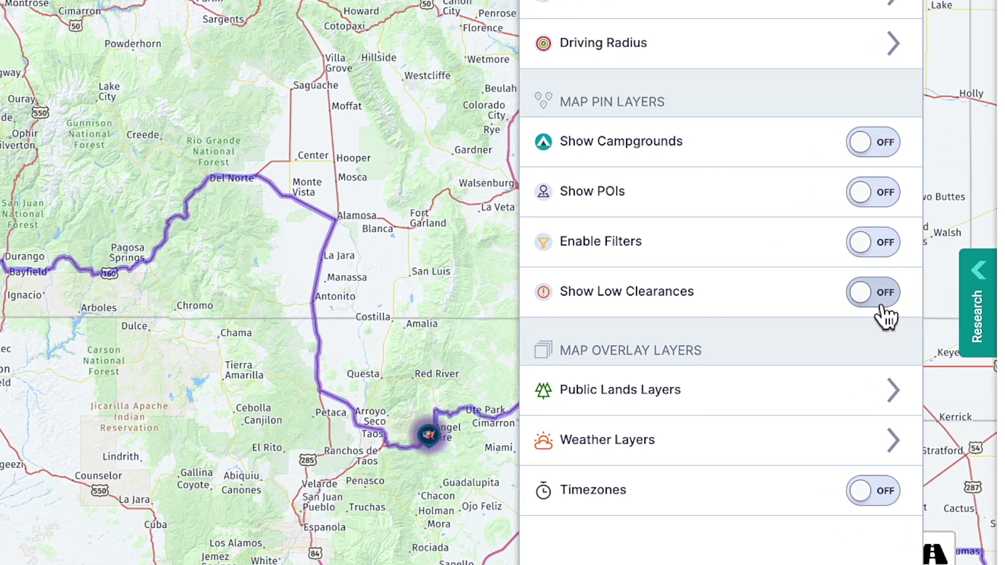
Show low clearances and inspect the 12' 7" and 12' 10" bridges near Trinidad
left_click(884, 312)
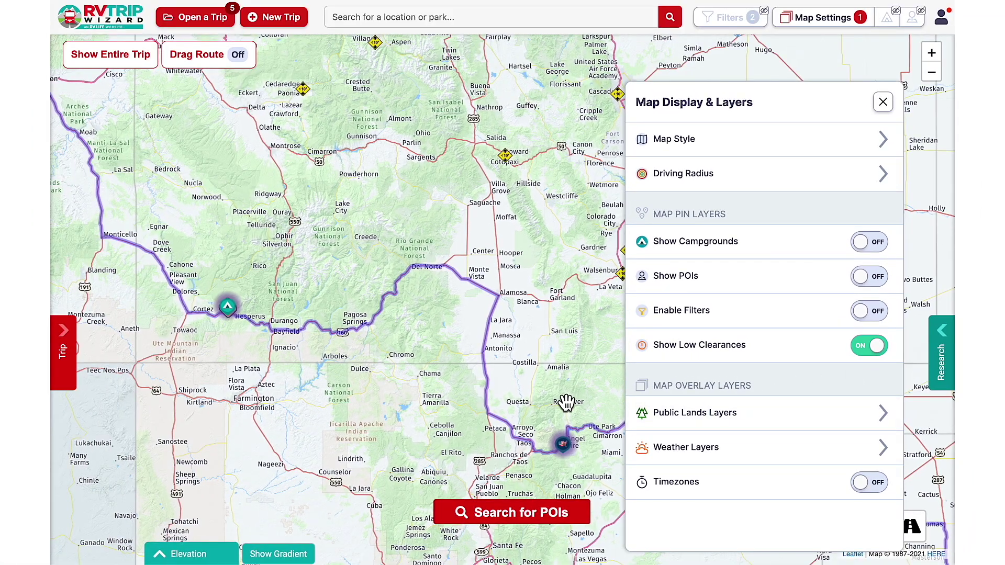
left_click_drag(566, 402, 369, 415)
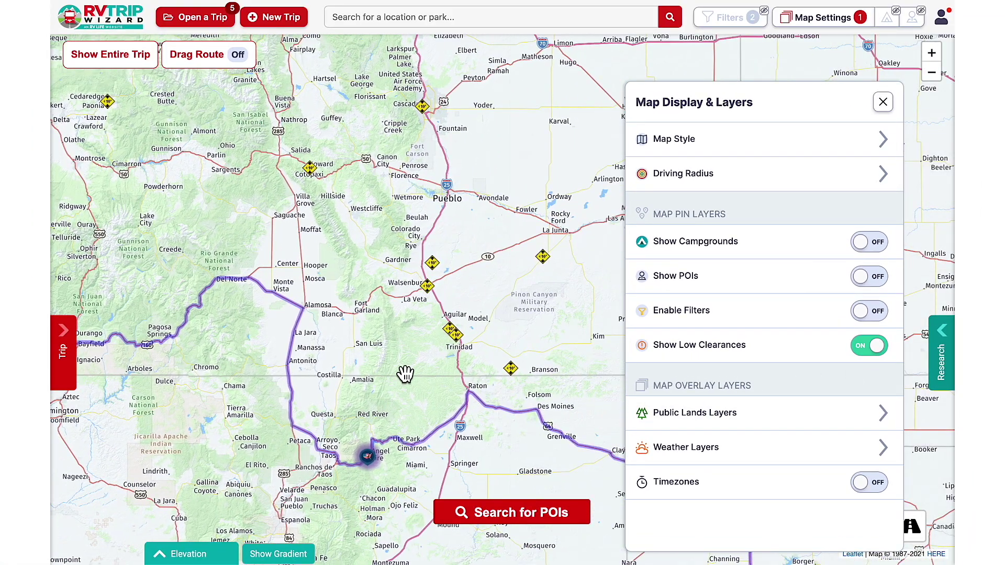
scroll(468, 347, "up", 1)
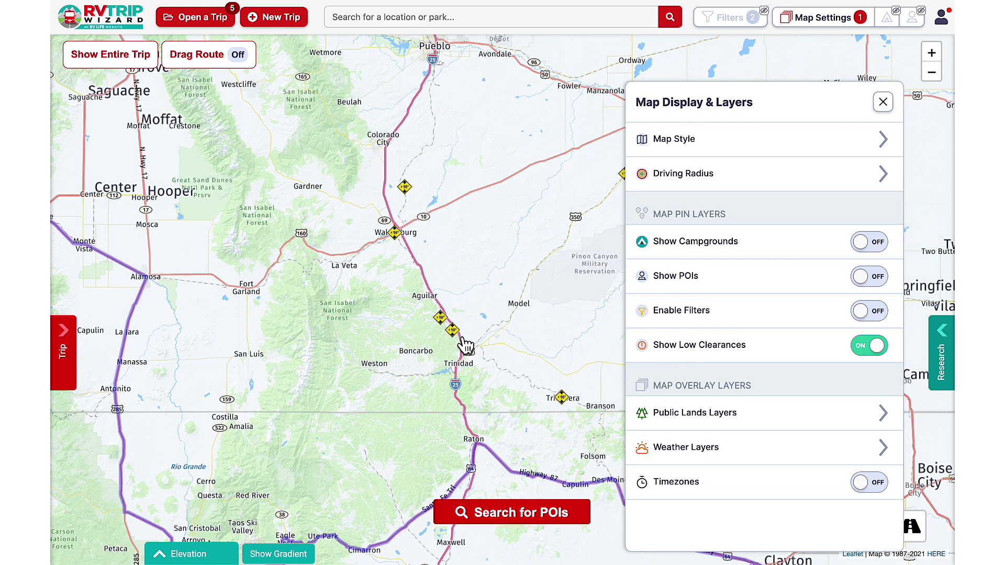
left_click(464, 341)
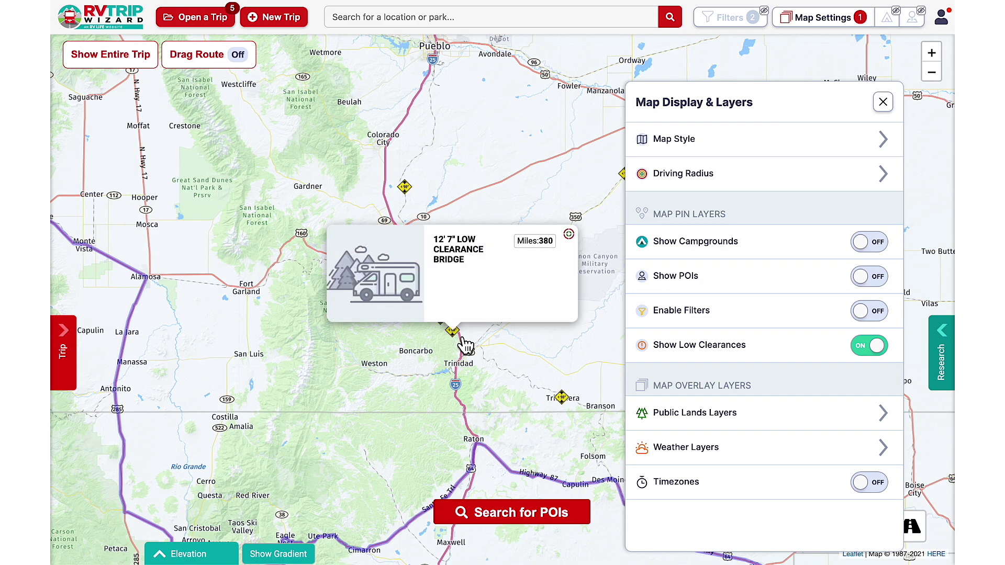
left_click(465, 346)
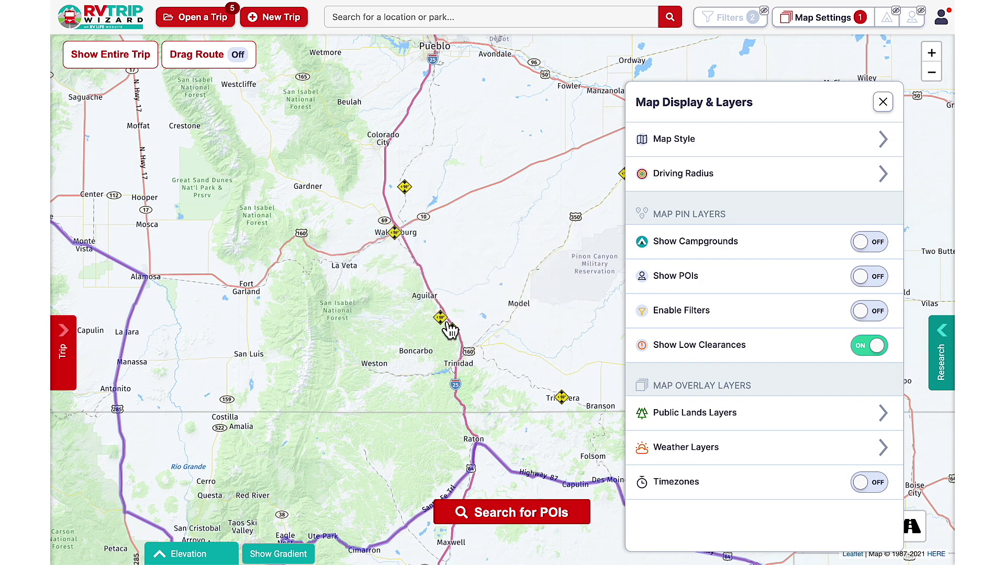
left_click(447, 328)
left_click(447, 328)
Toggle the Low Clearance chip off and on in Research > Hazards, then collapse Research
left_click(941, 361)
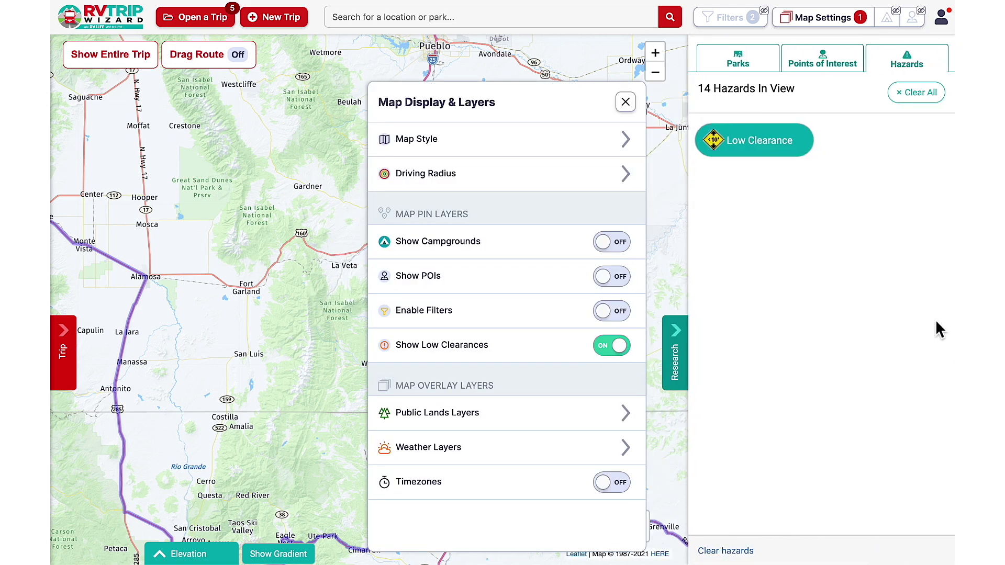
left_click(796, 155)
left_click(795, 155)
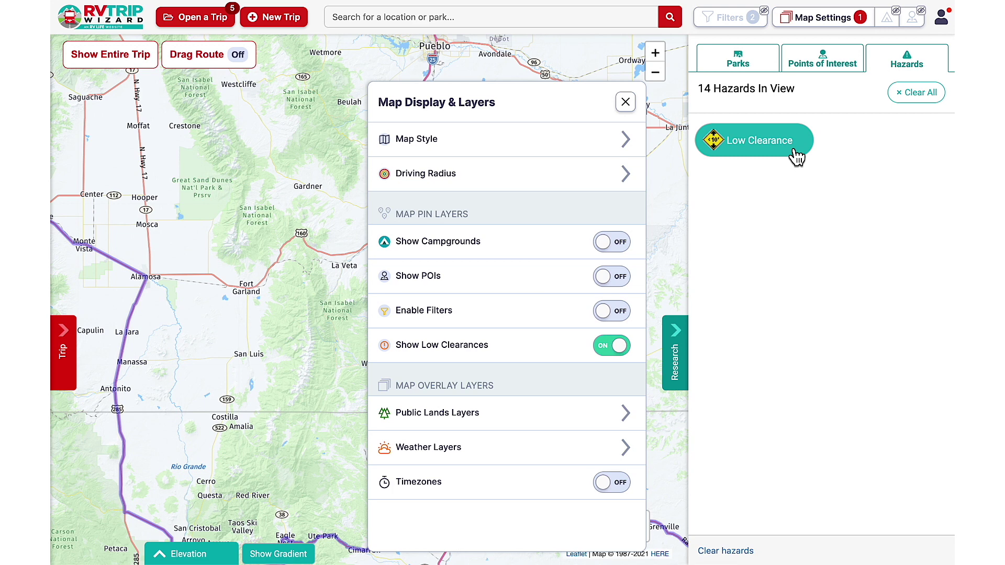
left_click(682, 353)
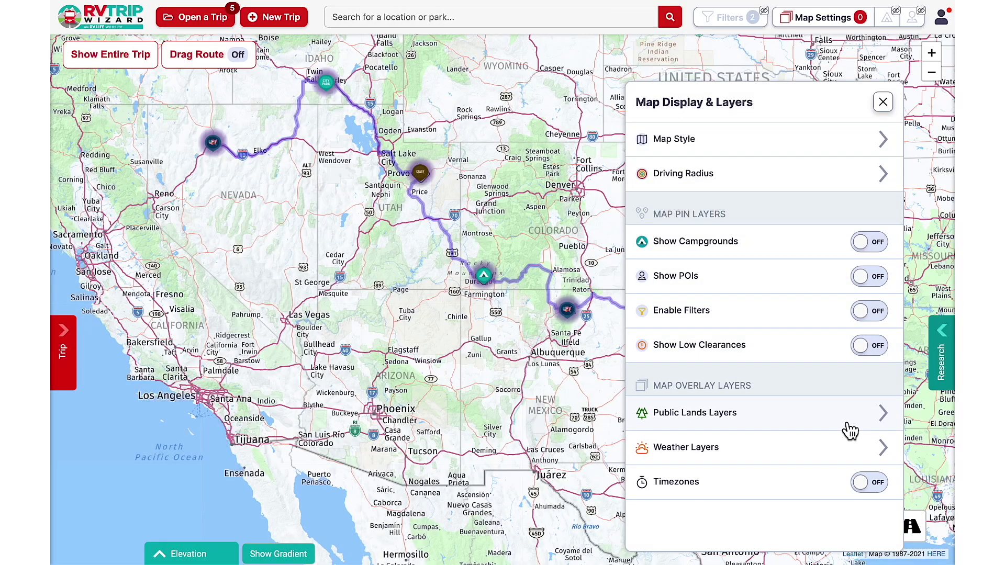
left_click(844, 420)
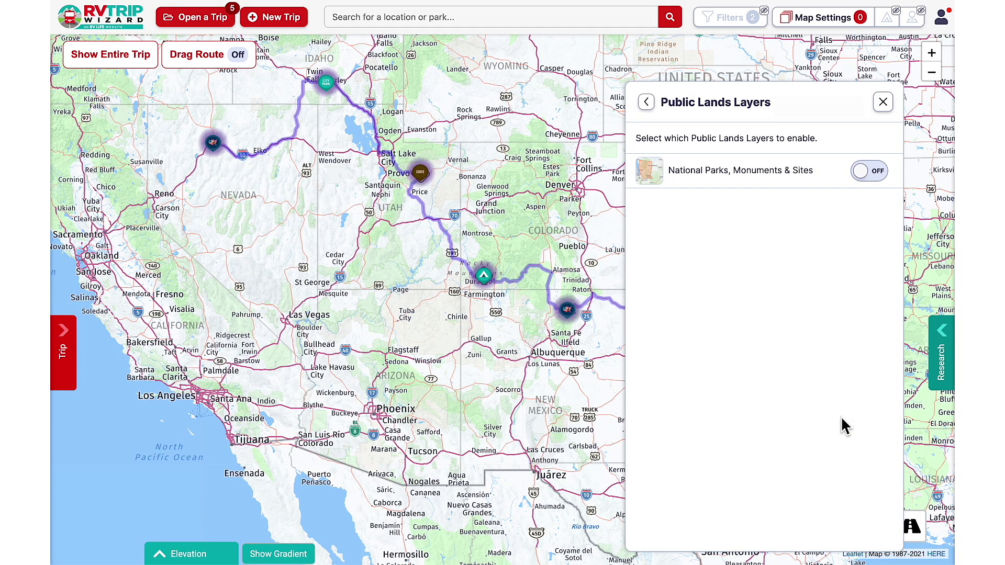
left_click(877, 181)
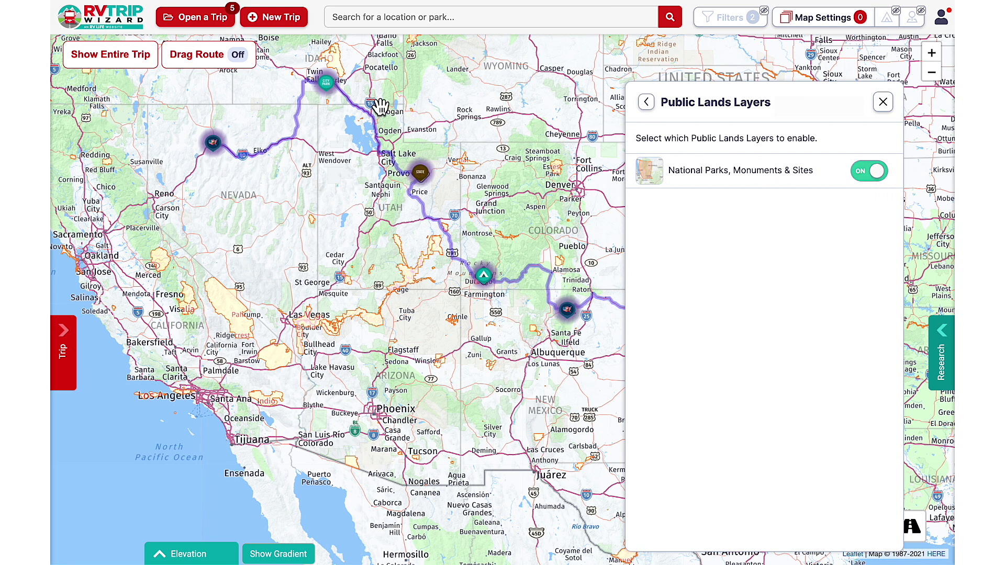
left_click_drag(346, 101, 463, 238)
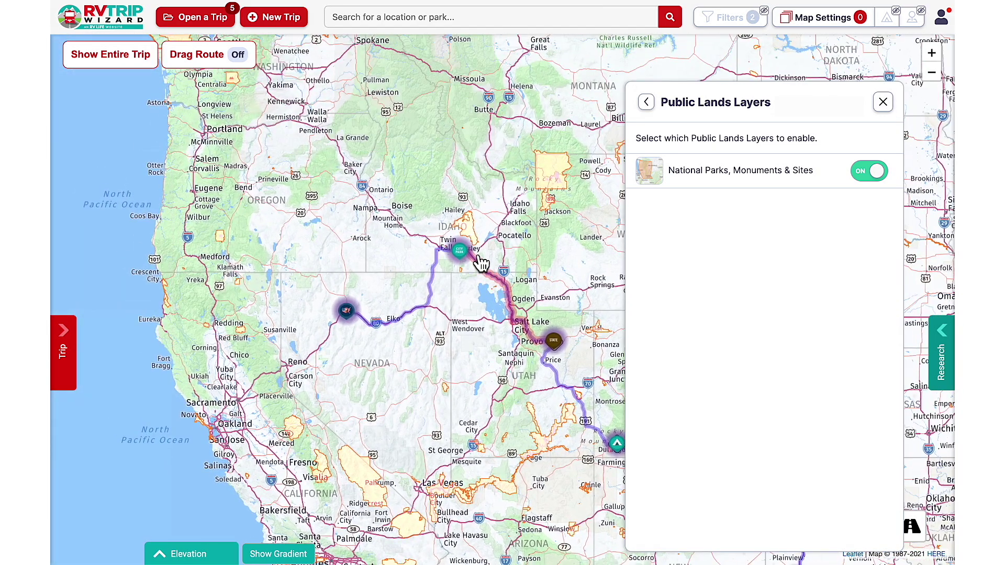
scroll(474, 246, "up", 1)
scroll(474, 246, "up", 1)
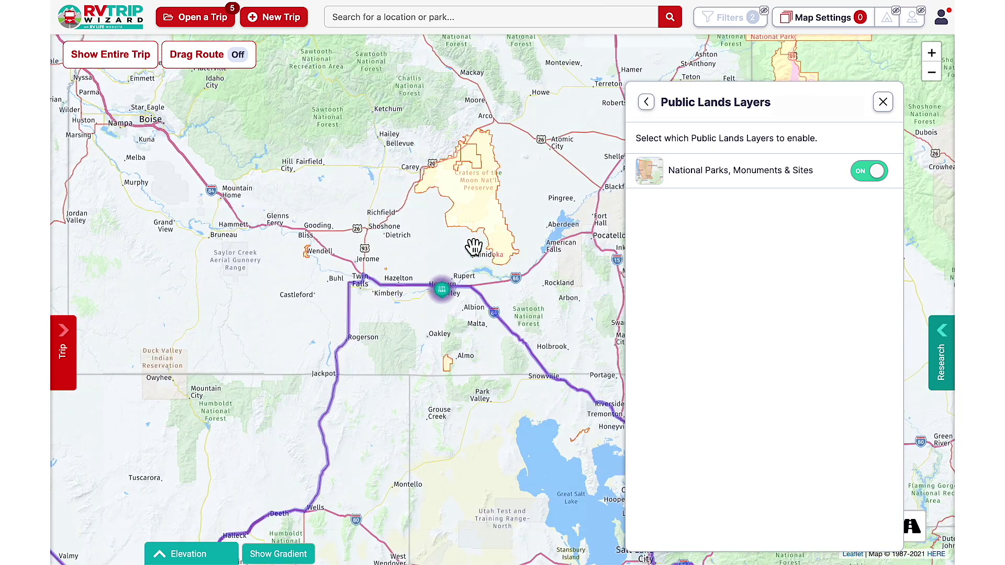
scroll(474, 246, "up", 1)
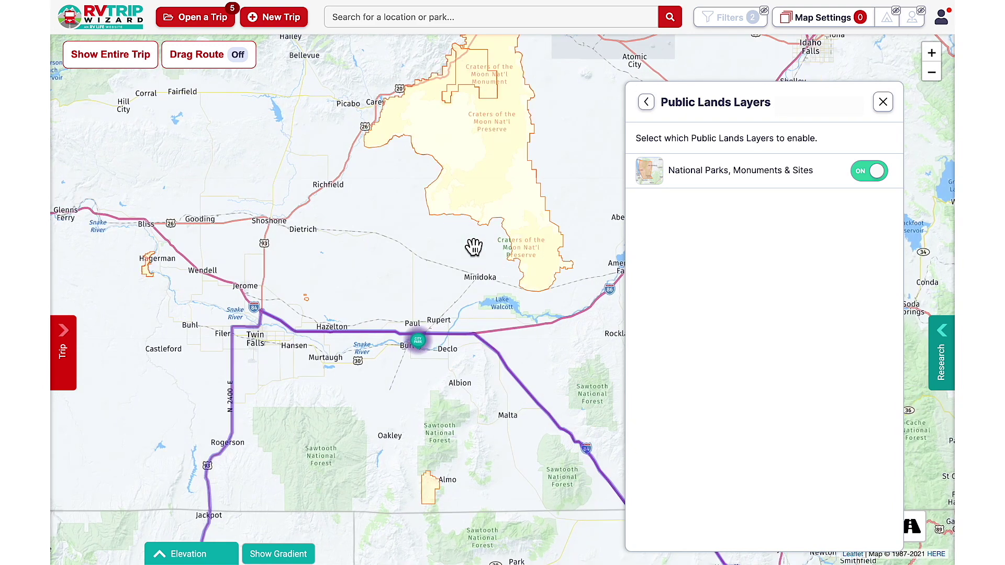
left_click_drag(494, 213, 450, 270)
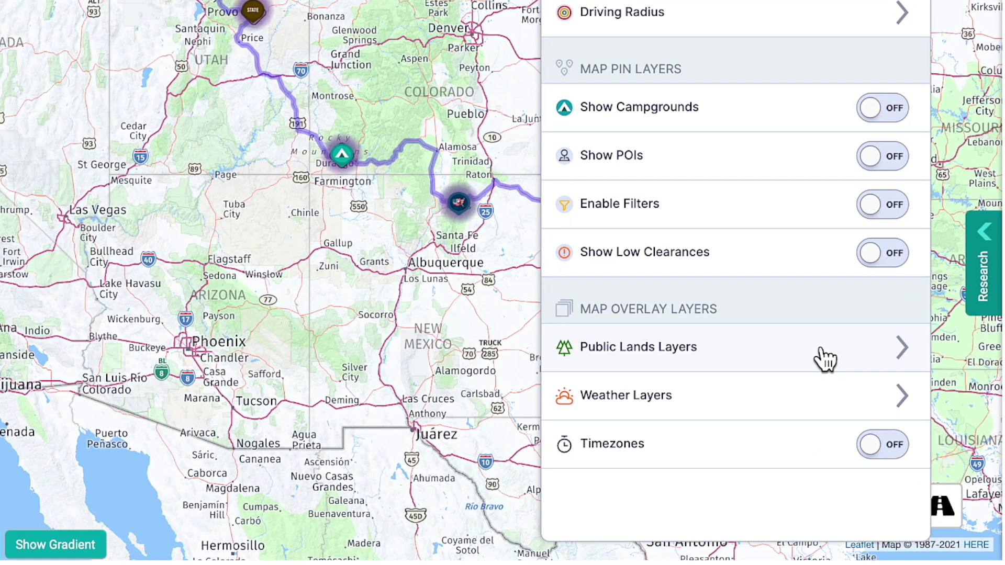
left_click(827, 397)
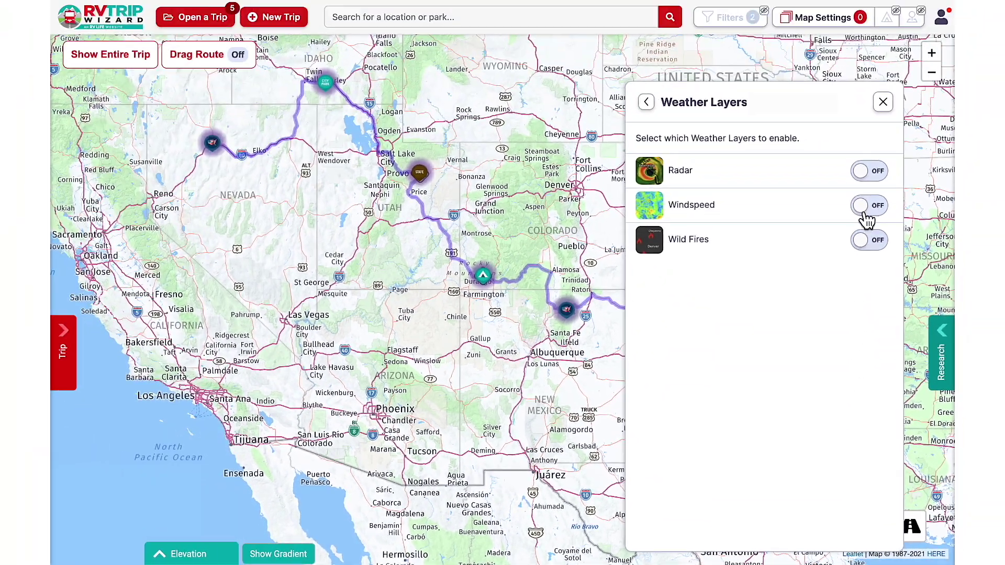
left_click(869, 172)
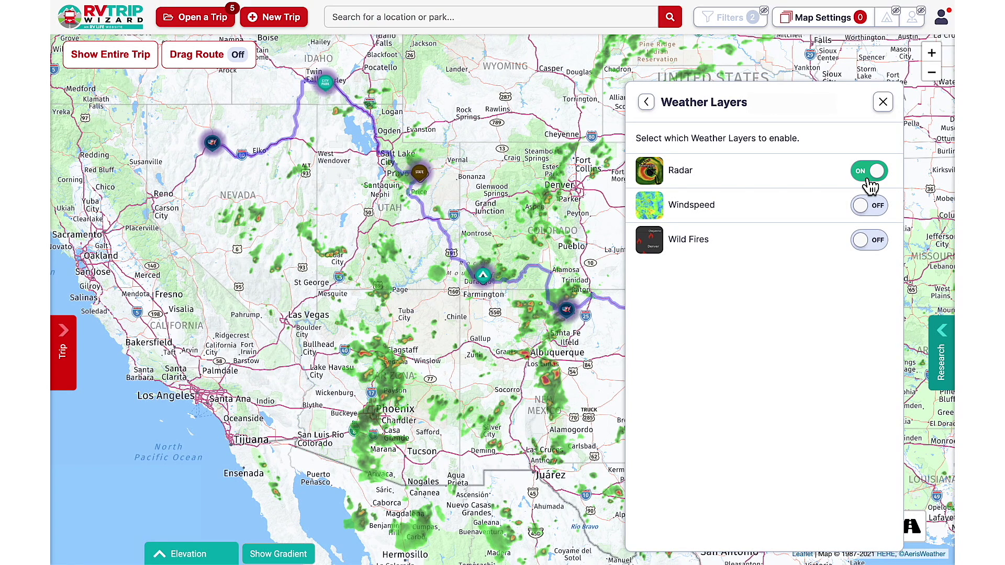
left_click(869, 207)
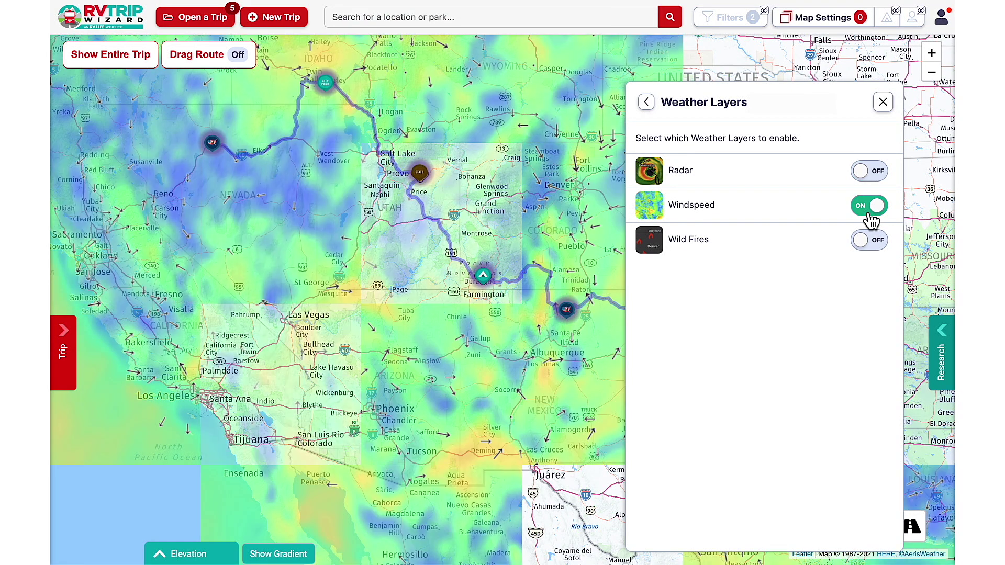
left_click(871, 250)
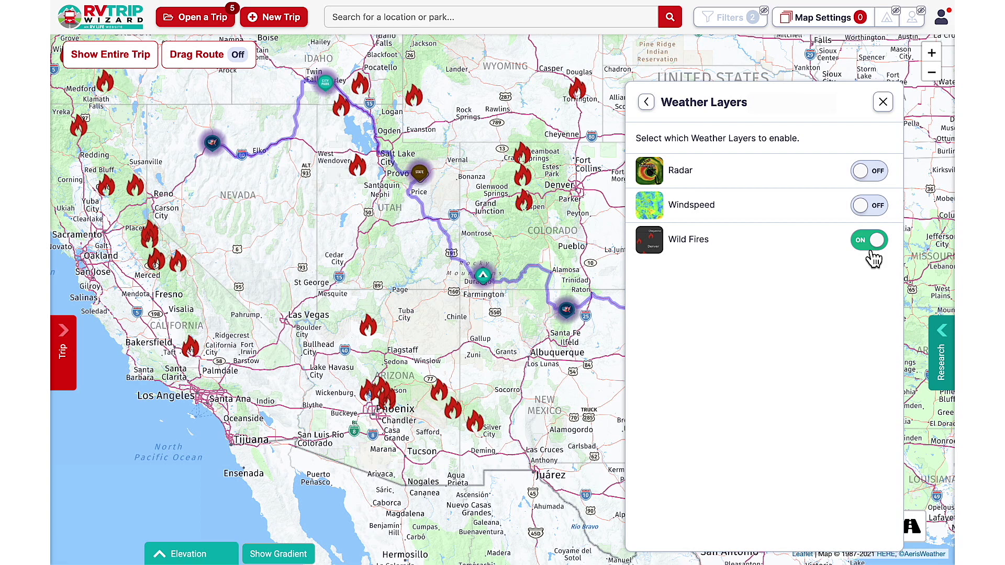
left_click(871, 250)
left_click(645, 102)
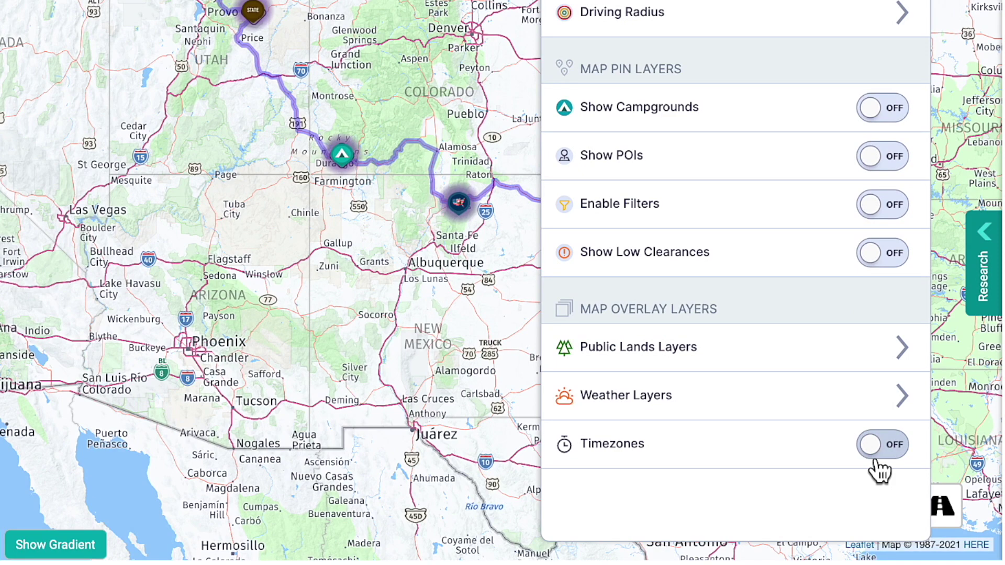
Turn on time zones and try the Night (Dark) and Satellite map styles
left_click(875, 460)
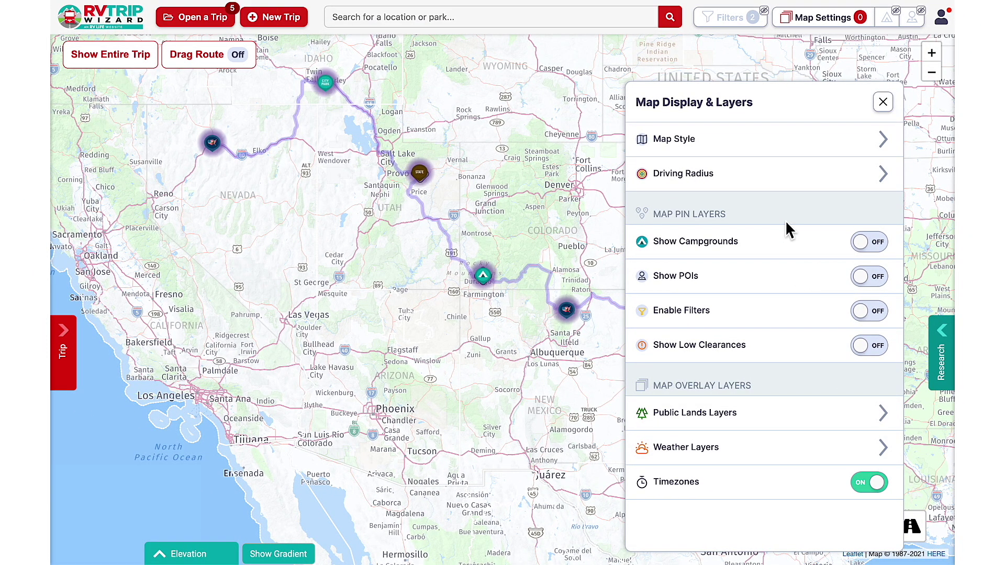
left_click(767, 158)
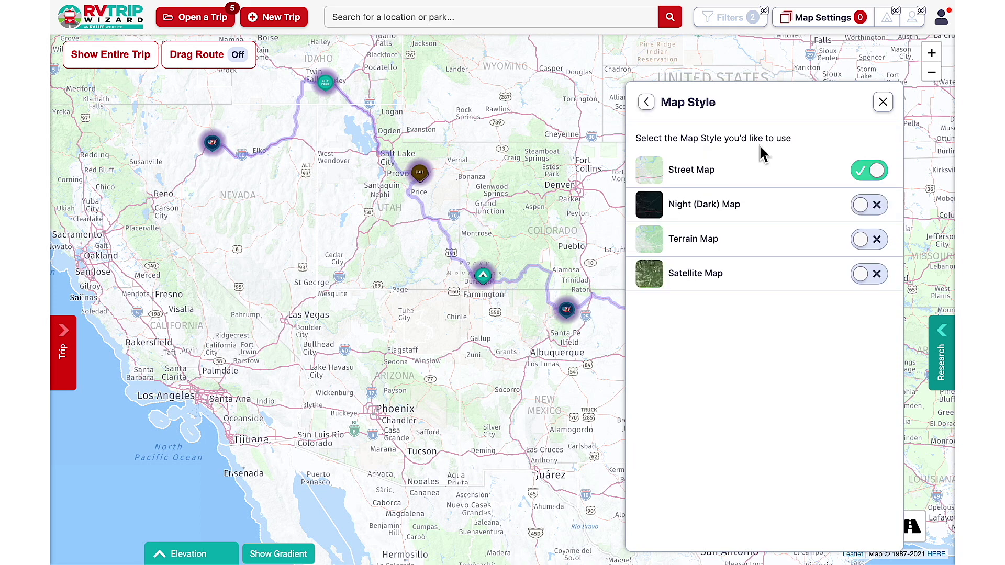
left_click(867, 217)
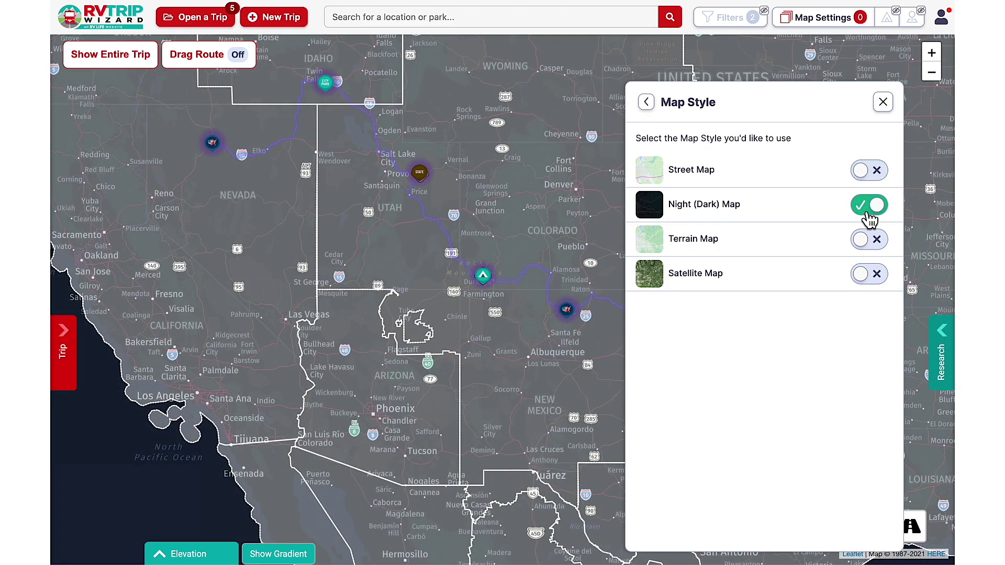
left_click(869, 274)
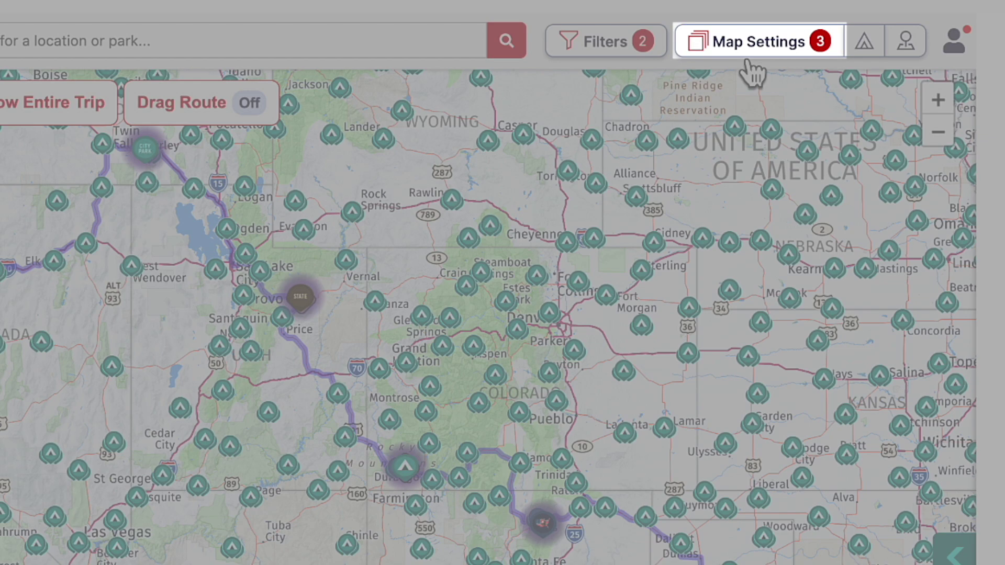
Switch off campgrounds, POIs and filters, close the layer panel, and collapse the itinerary to show the whole route
left_click(748, 58)
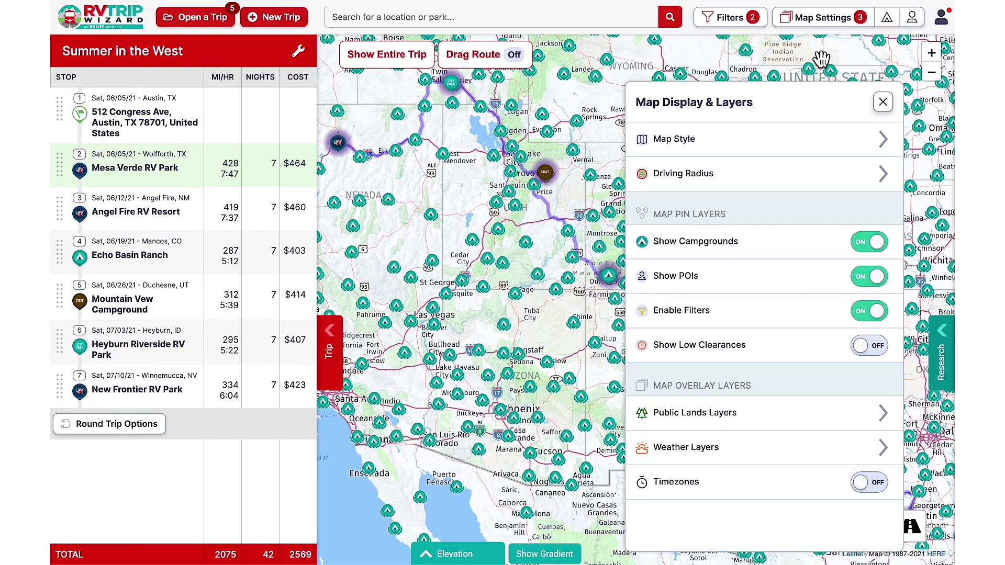
left_click(871, 245)
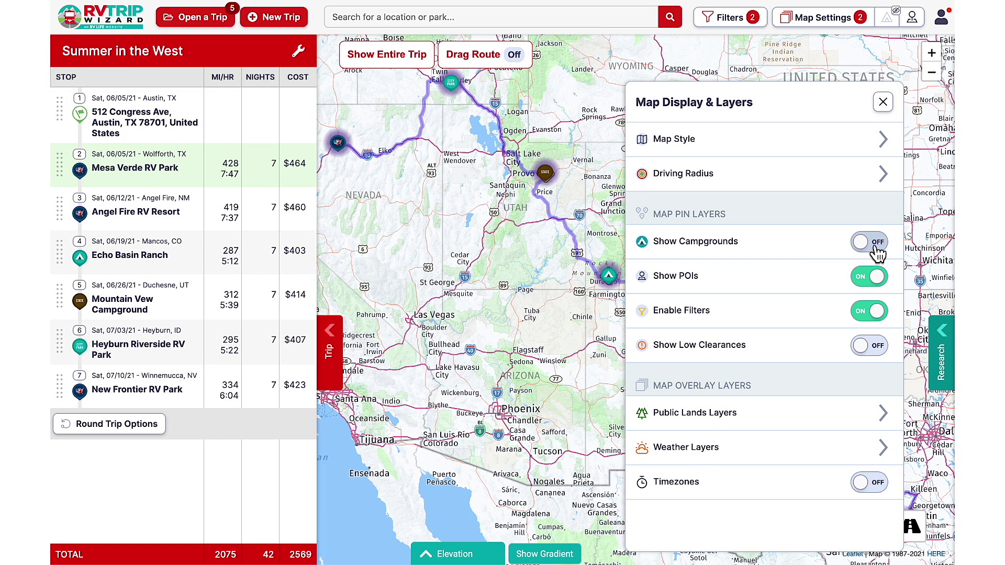
left_click(877, 277)
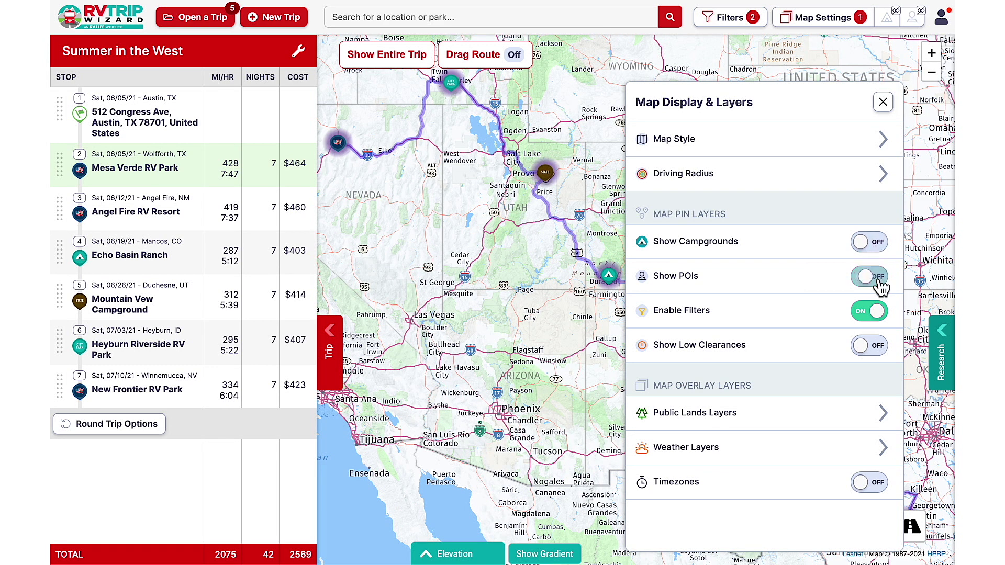
left_click(878, 316)
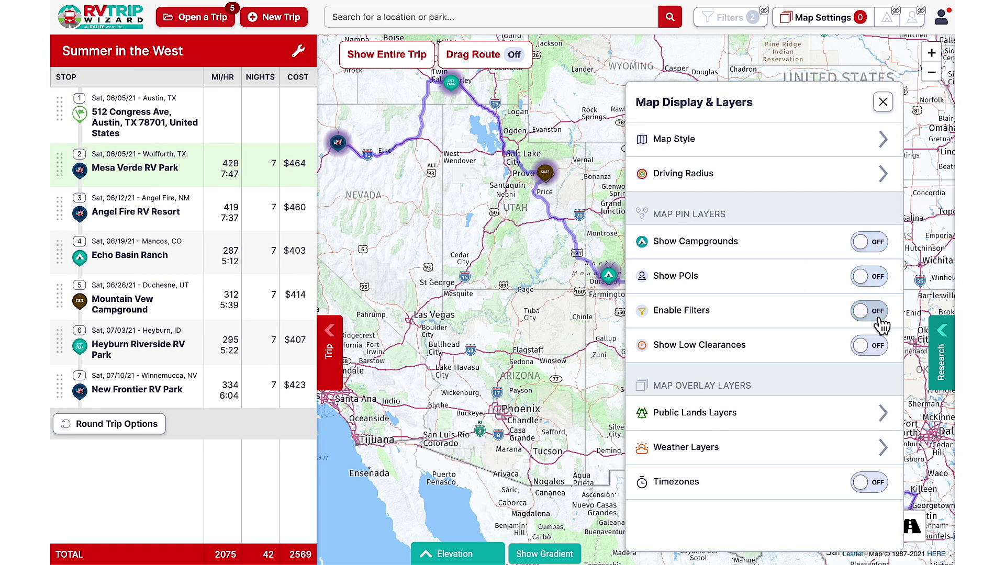
left_click(882, 102)
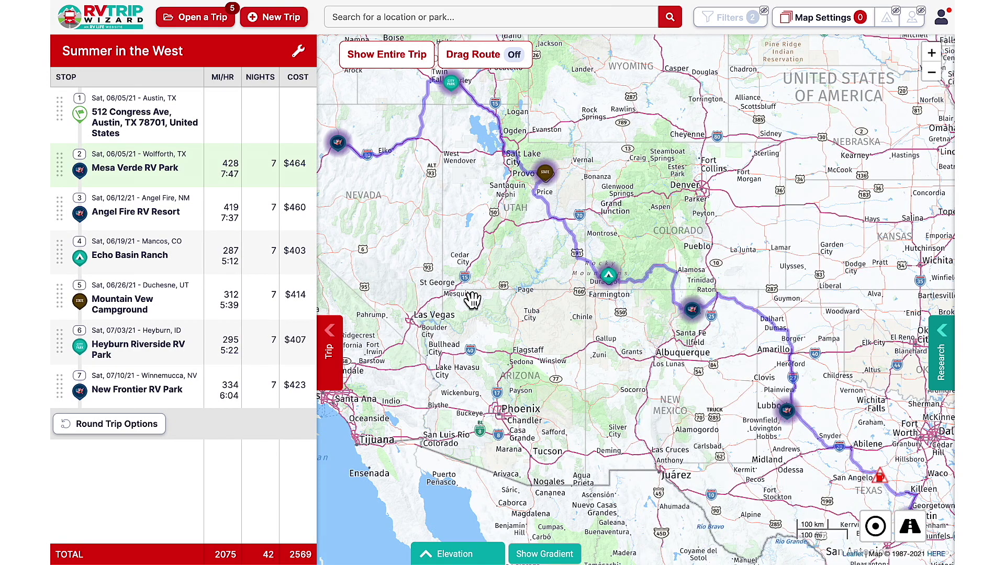
left_click(339, 347)
left_click_drag(598, 327, 478, 335)
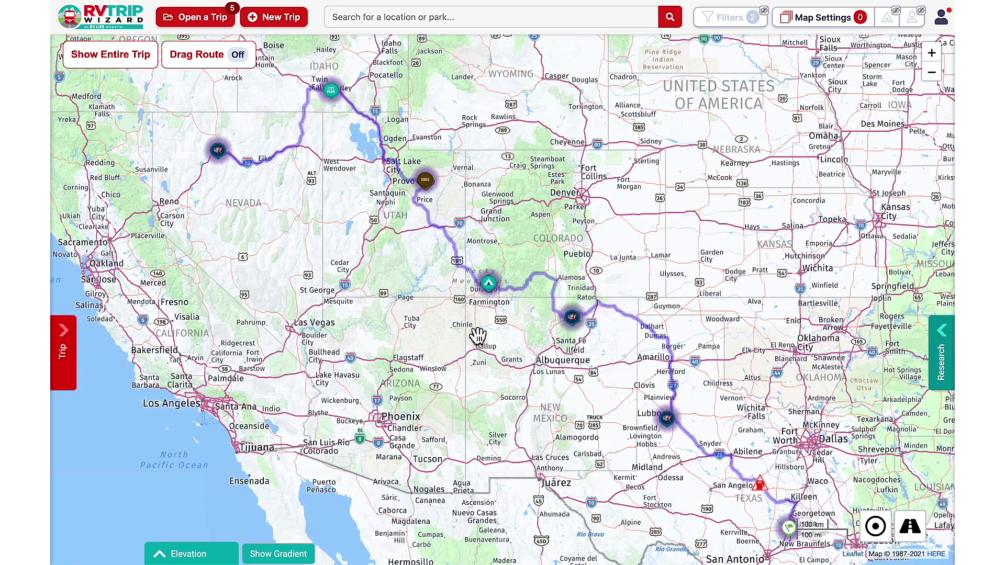